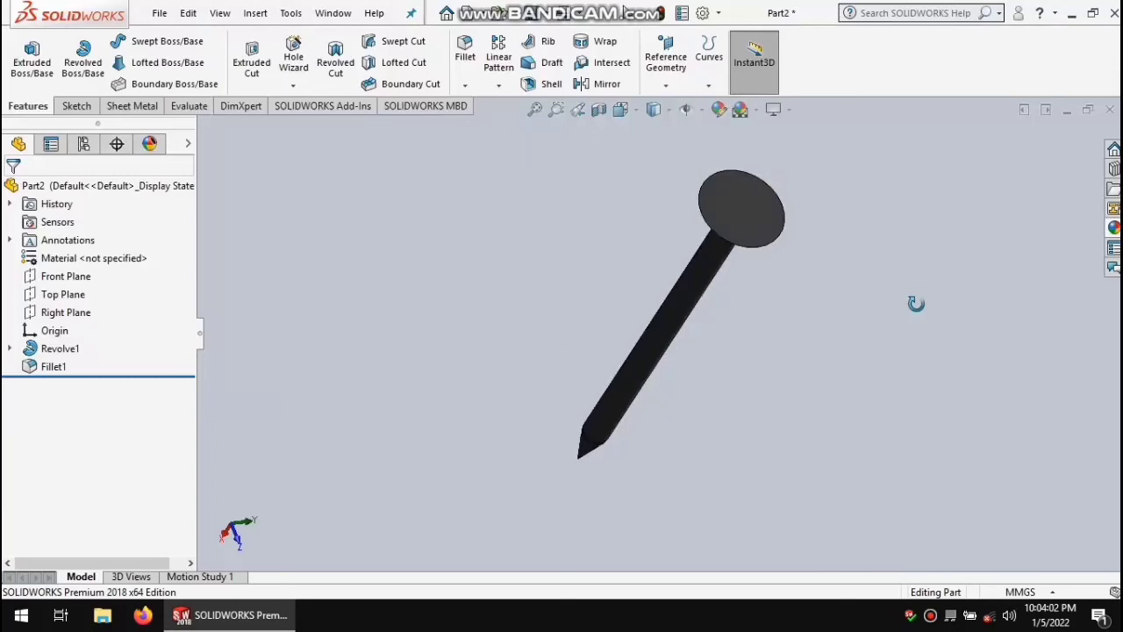
Orbit the finished black nail through several angles, ending on a side view.
middle_click_drag(861, 281, 854, 277)
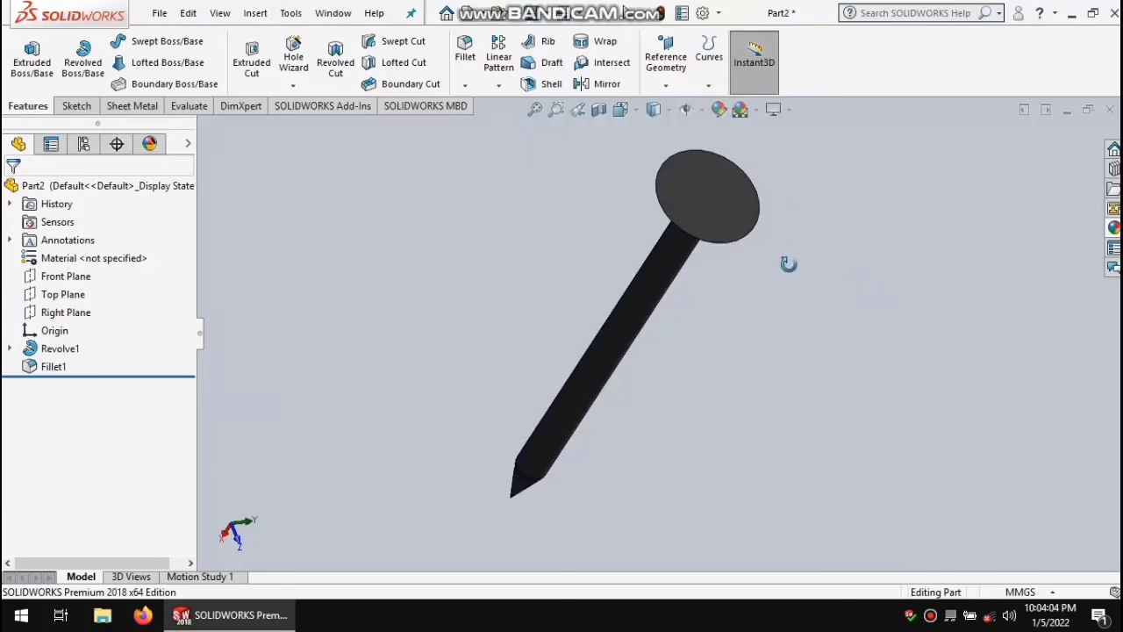
mouse_move(788, 264)
middle_mouse_down()
mouse_move(888, 193)
mouse_move(897, 63)
mouse_move(485, 198)
mouse_move(479, 72)
mouse_move(462, 78)
mouse_move(467, 141)
mouse_move(530, 216)
mouse_move(506, 173)
middle_mouse_up()
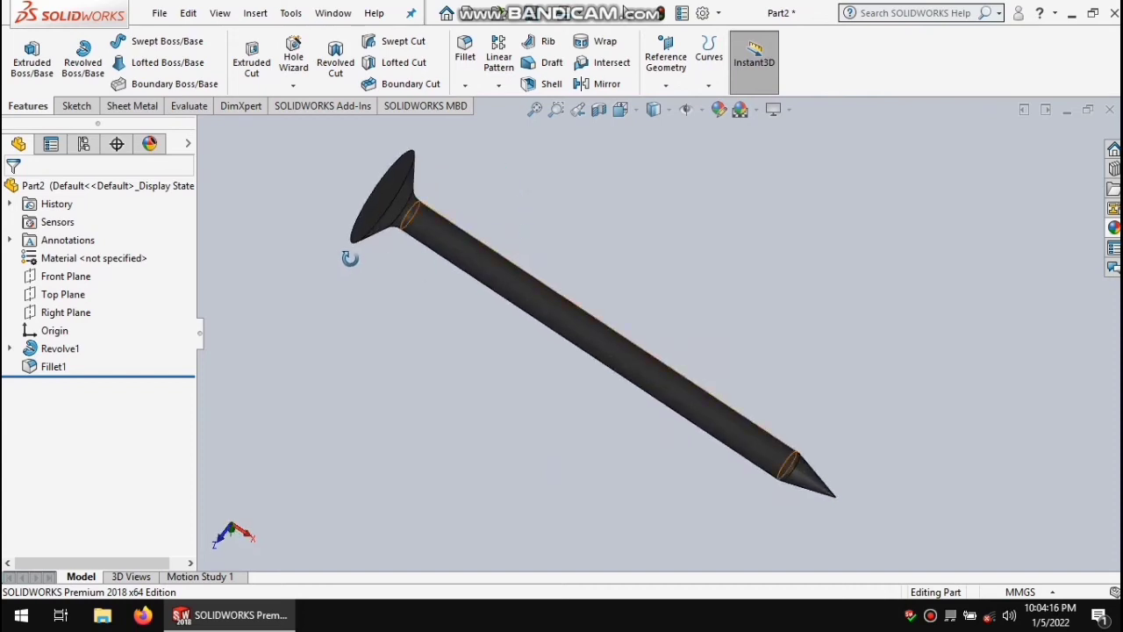
middle_click_drag(350, 258, 412, 292)
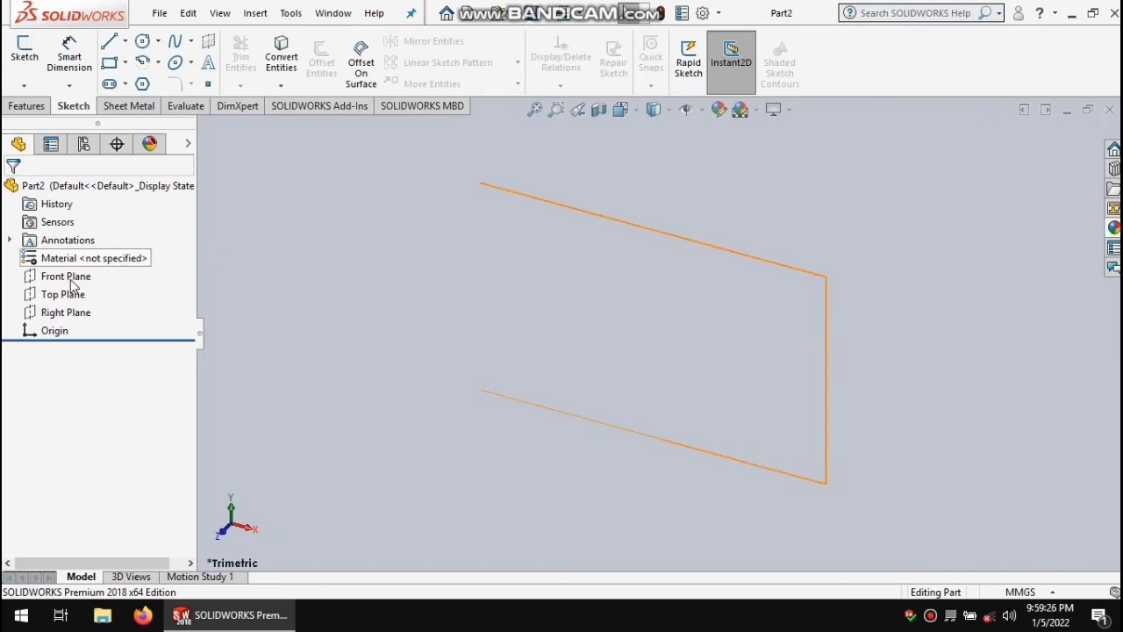
Start a sketch on the Front Plane and draw a horizontal centreline from the origin.
left_click(70, 278)
left_click(84, 254)
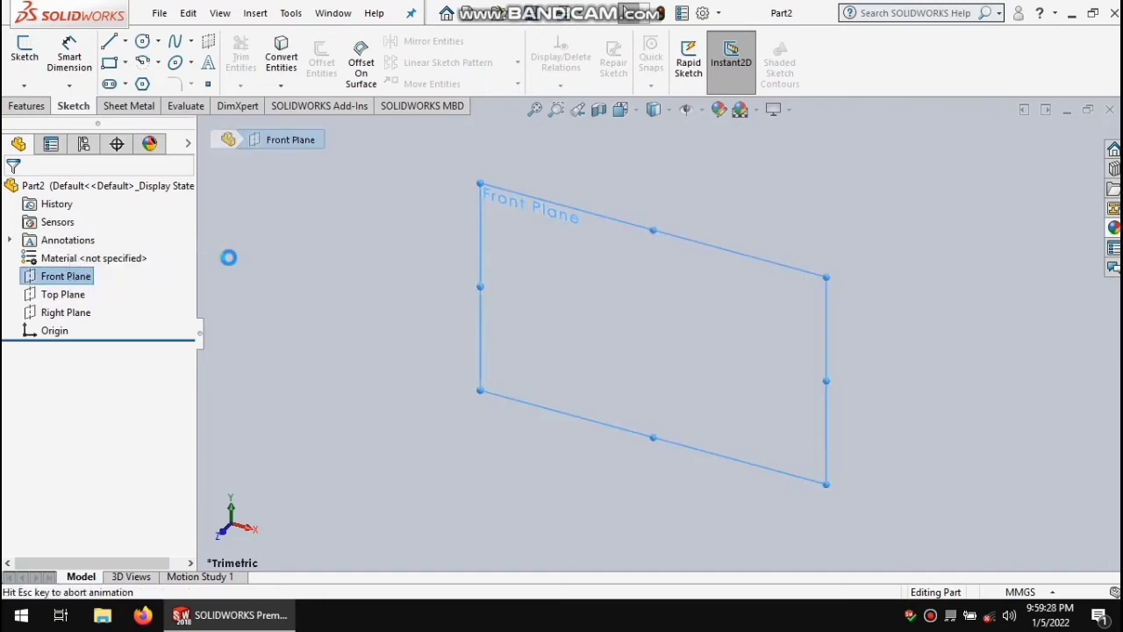
left_click(110, 42)
left_click(126, 42)
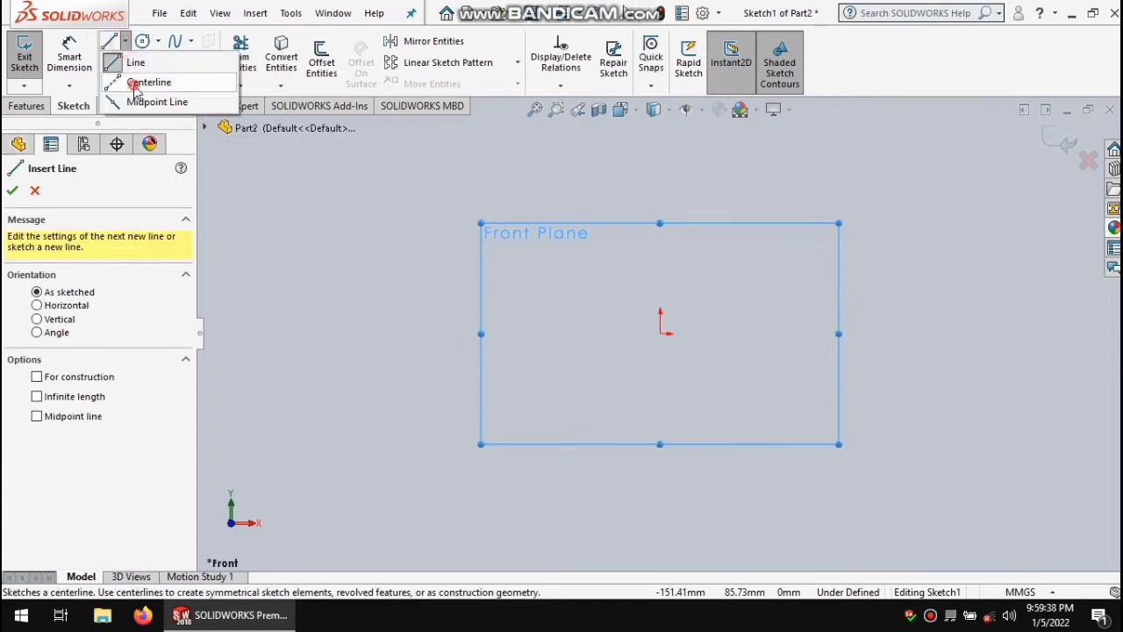
key("Escape")
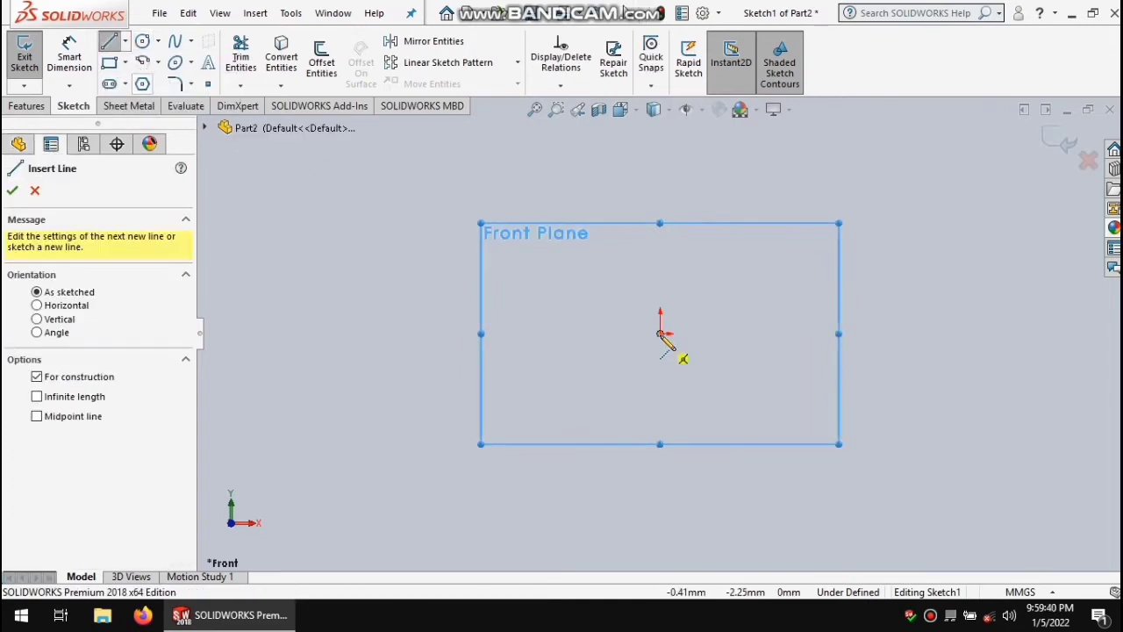
left_click(426, 334)
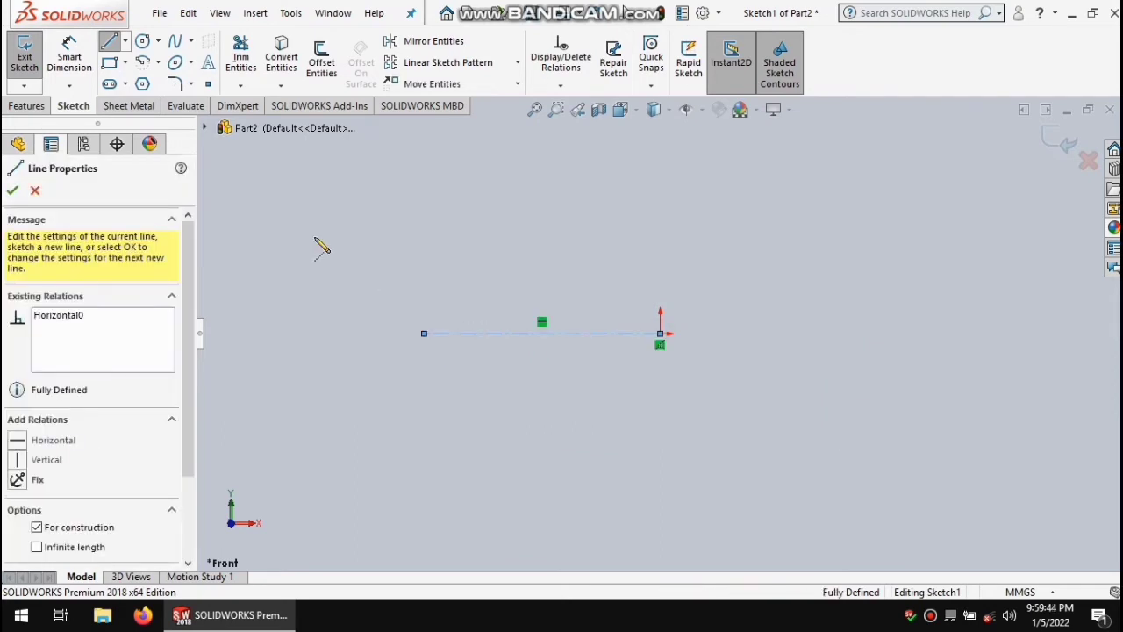
Dimension the centreline's length to 100 mm.
left_click(69, 55)
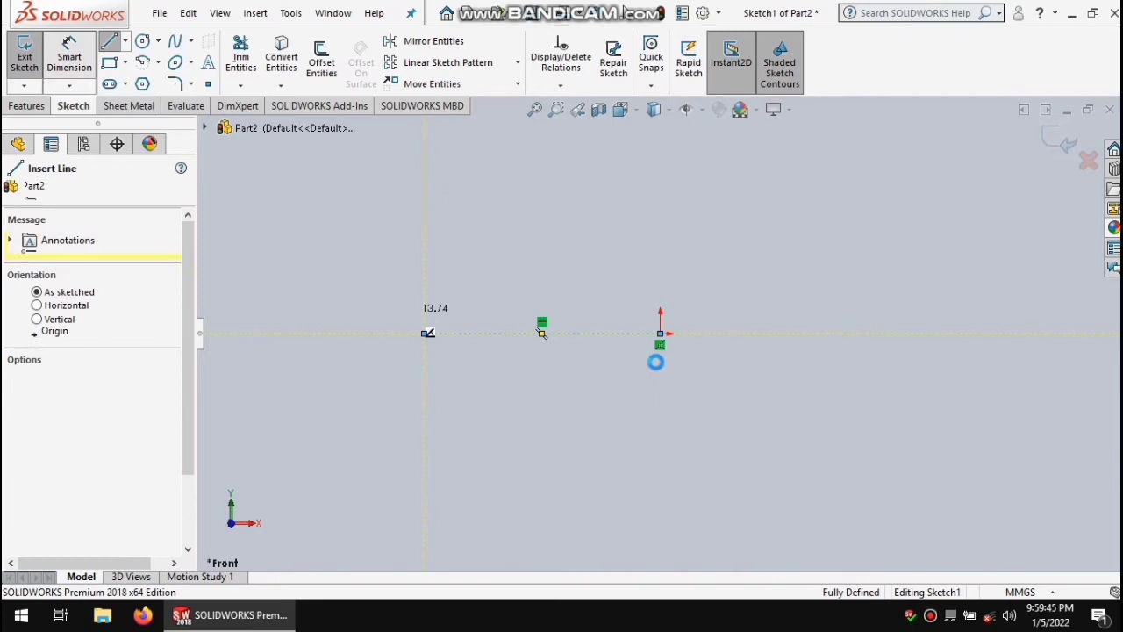
left_click(610, 358)
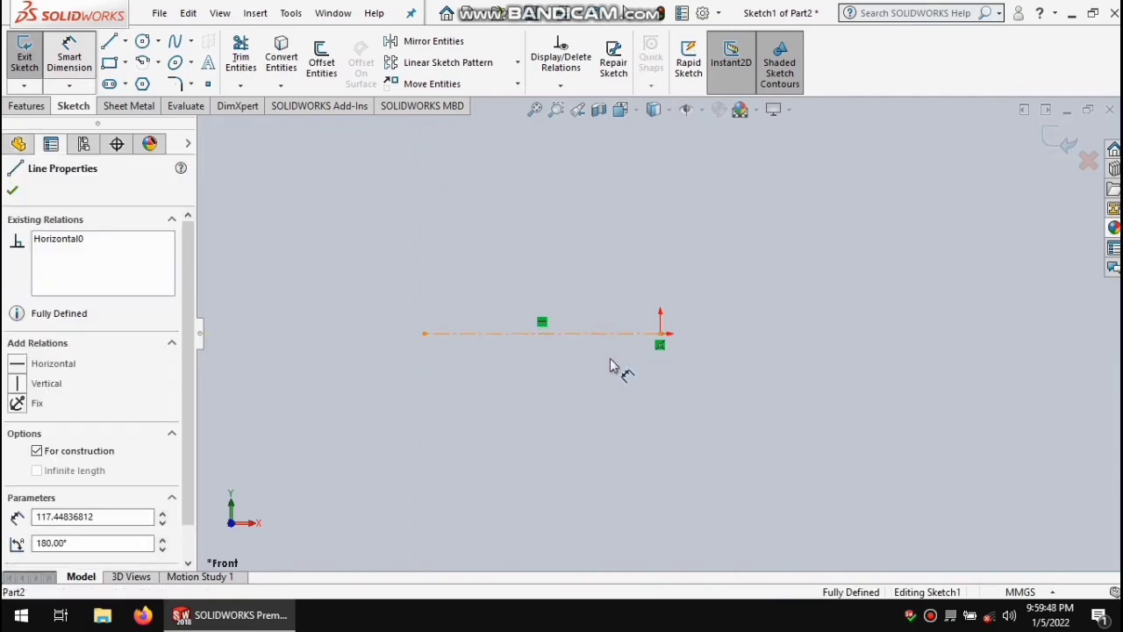
left_click(610, 358)
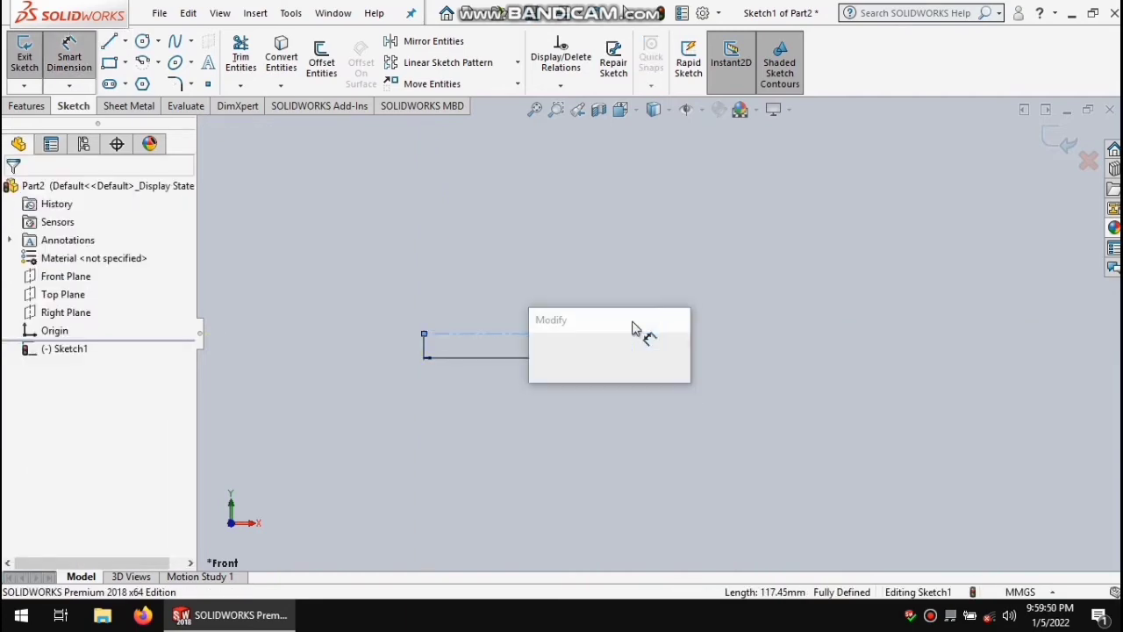
type("1")
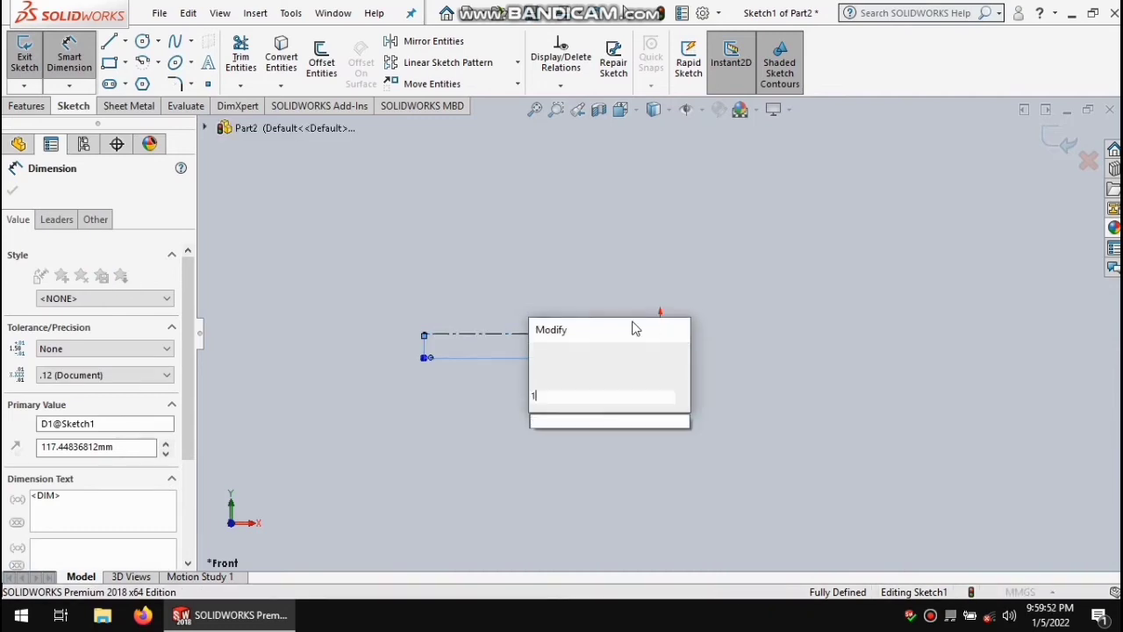
type("00")
key("Return")
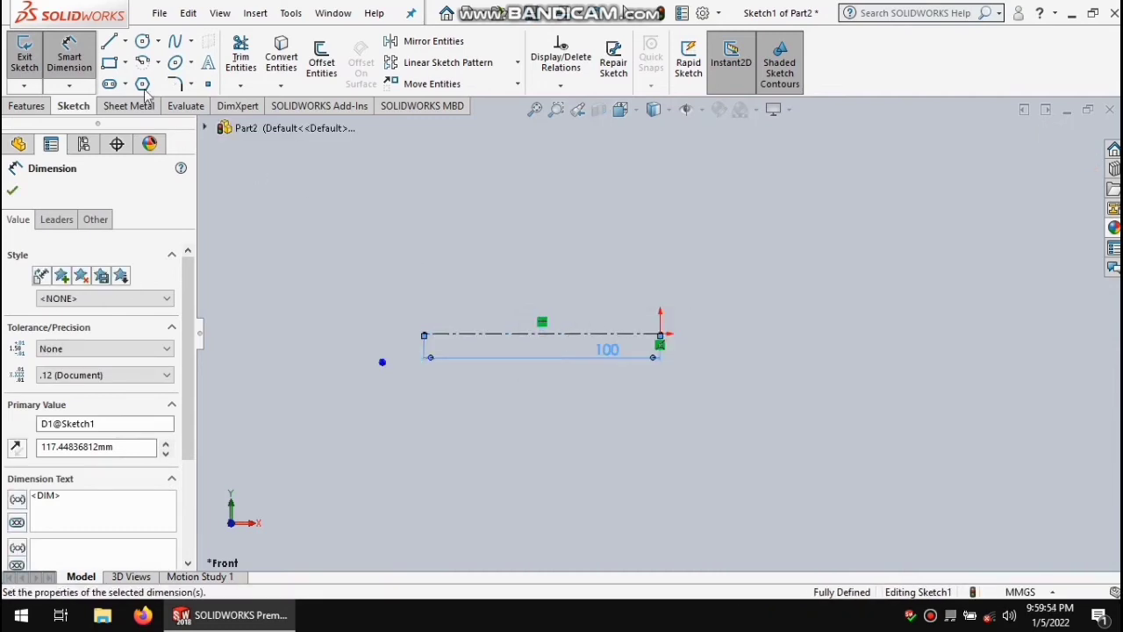
Draw the nail head's vertical edge and slanted underside.
left_click(111, 44)
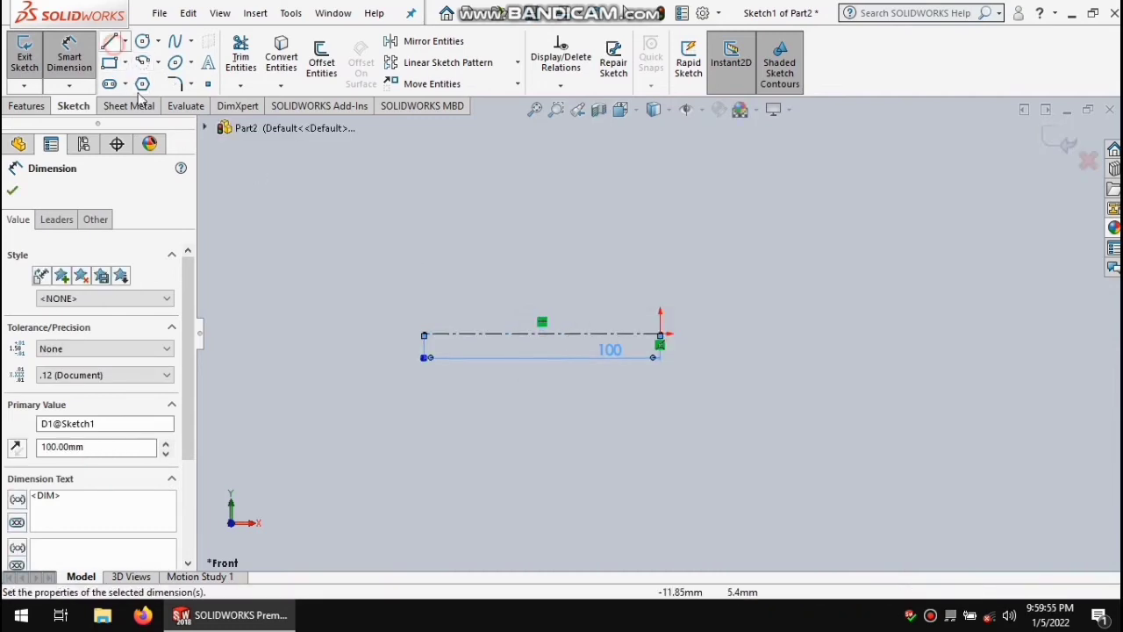
left_click(426, 314)
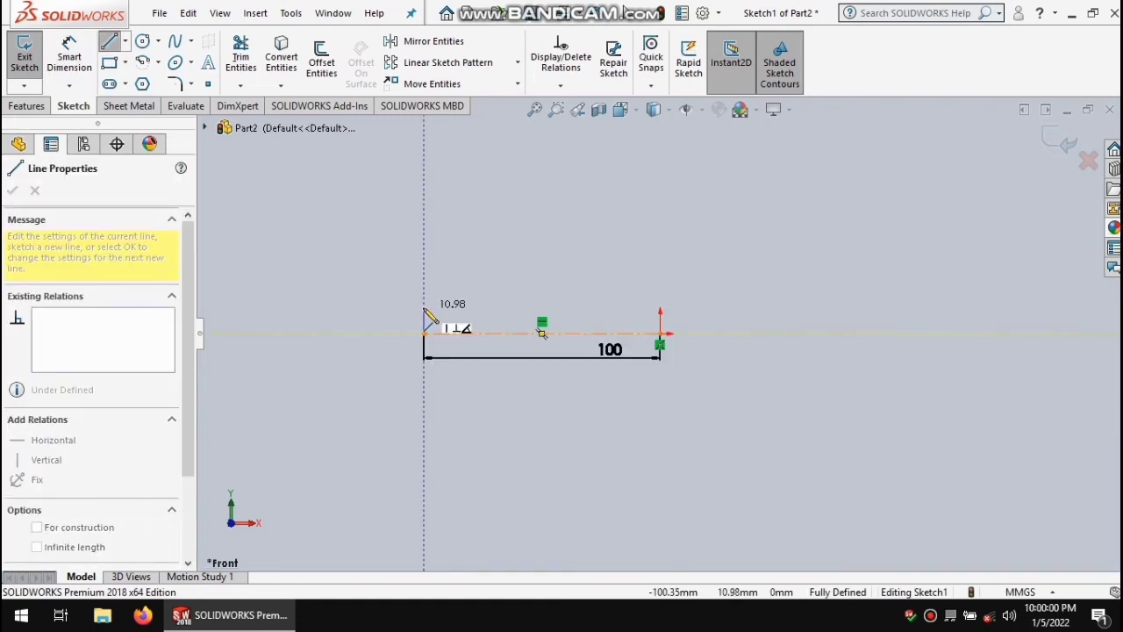
left_click(424, 309)
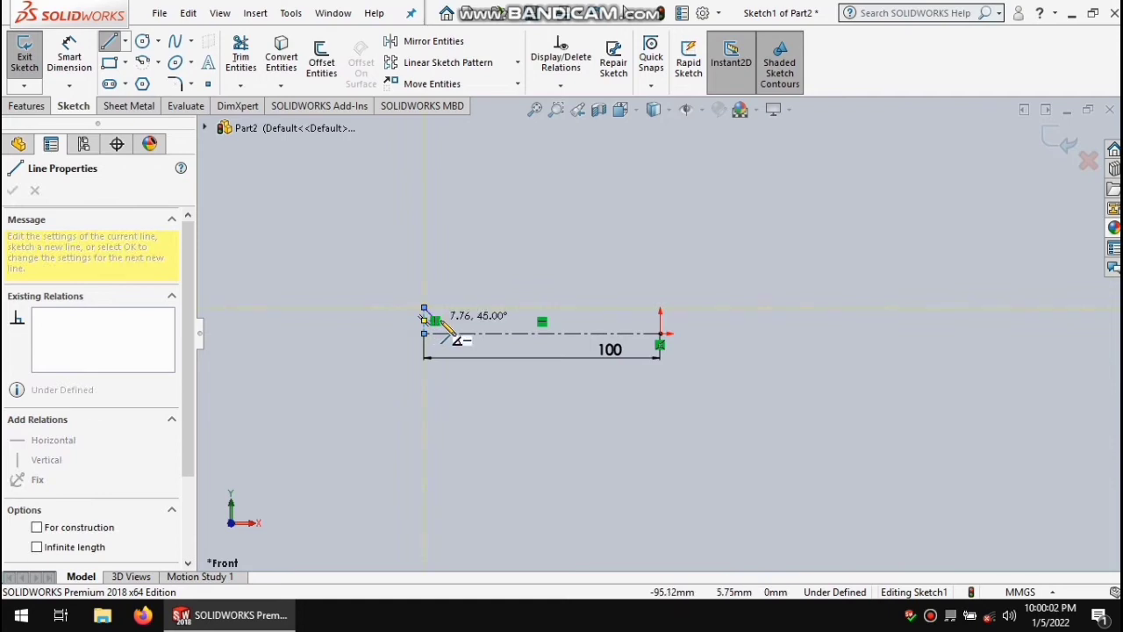
scroll(446, 325, "down", 3)
scroll(461, 329, "down", 1)
scroll(479, 333, "down", 3)
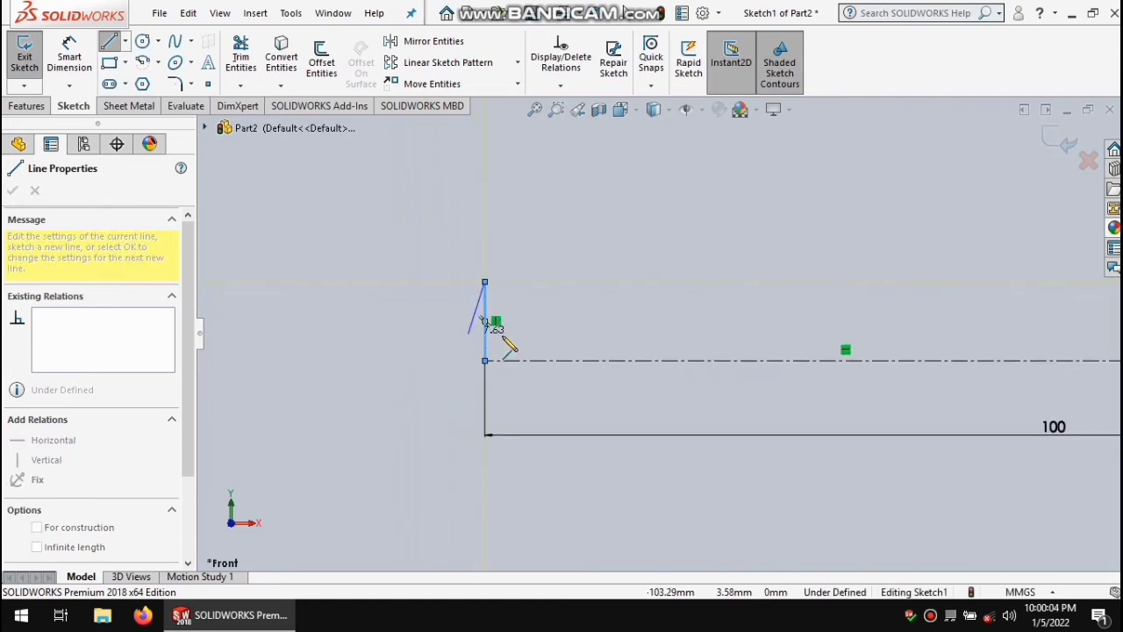
scroll(481, 320, "down", 1)
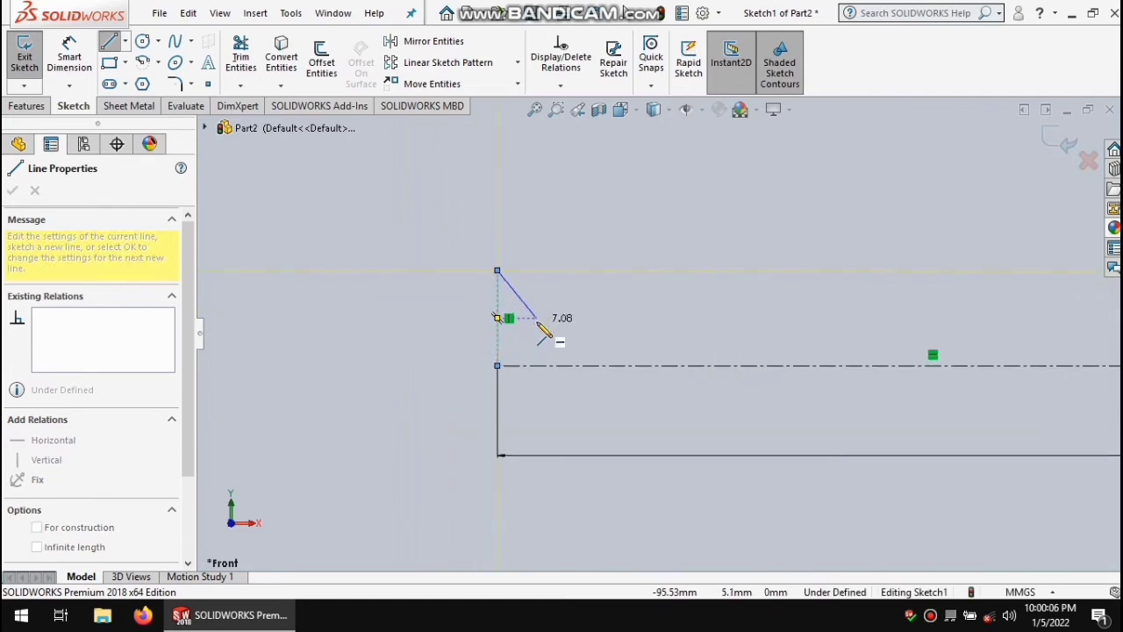
left_click(538, 319)
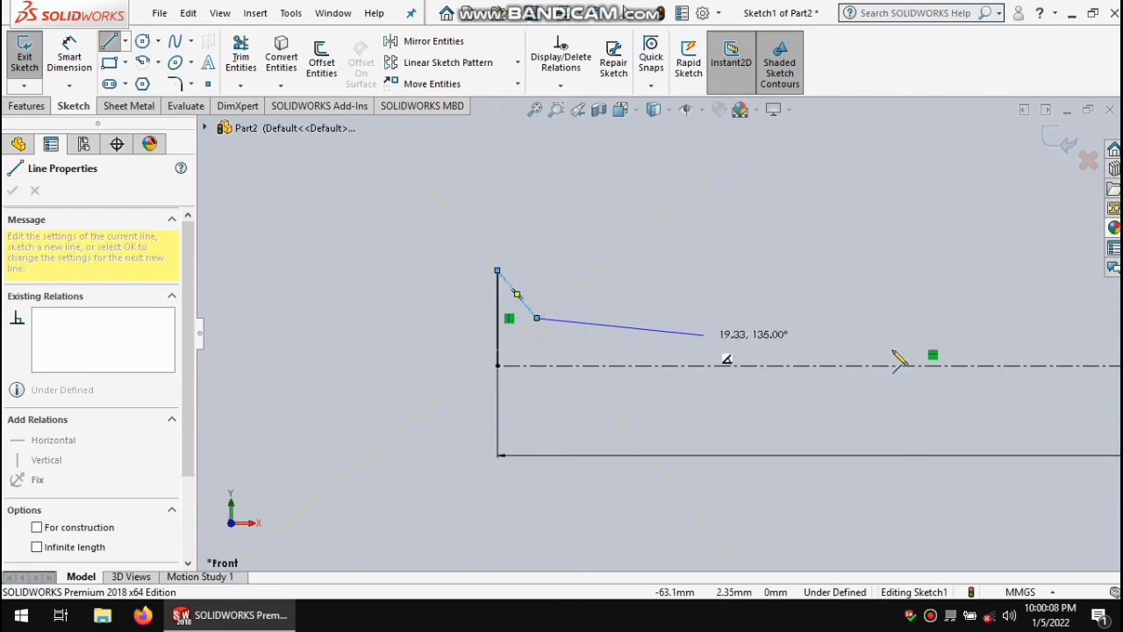
Continue the profile with the long straight shank and an angled tip line to the centreline's end.
scroll(694, 343, "up", 1)
scroll(948, 329, "up", 2)
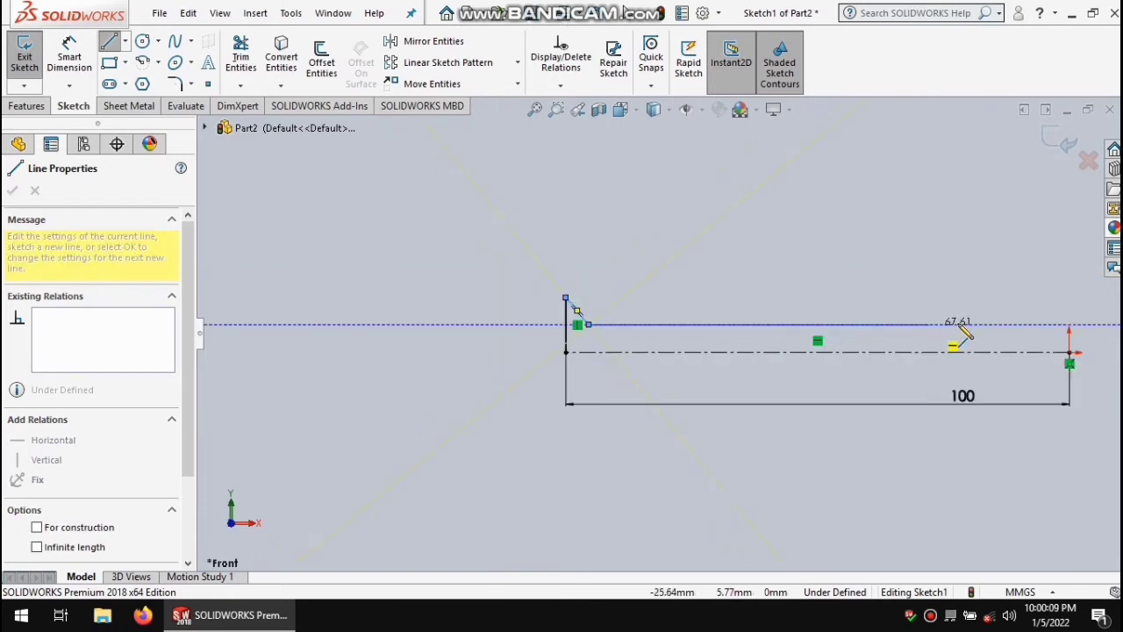
left_click(1018, 326)
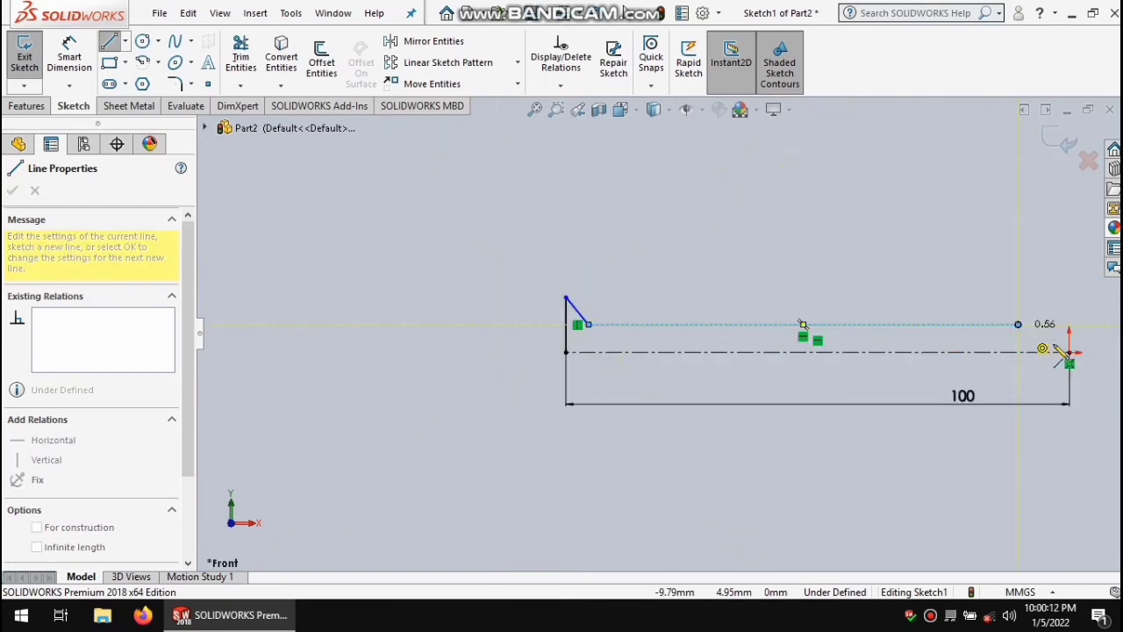
left_click(1076, 353)
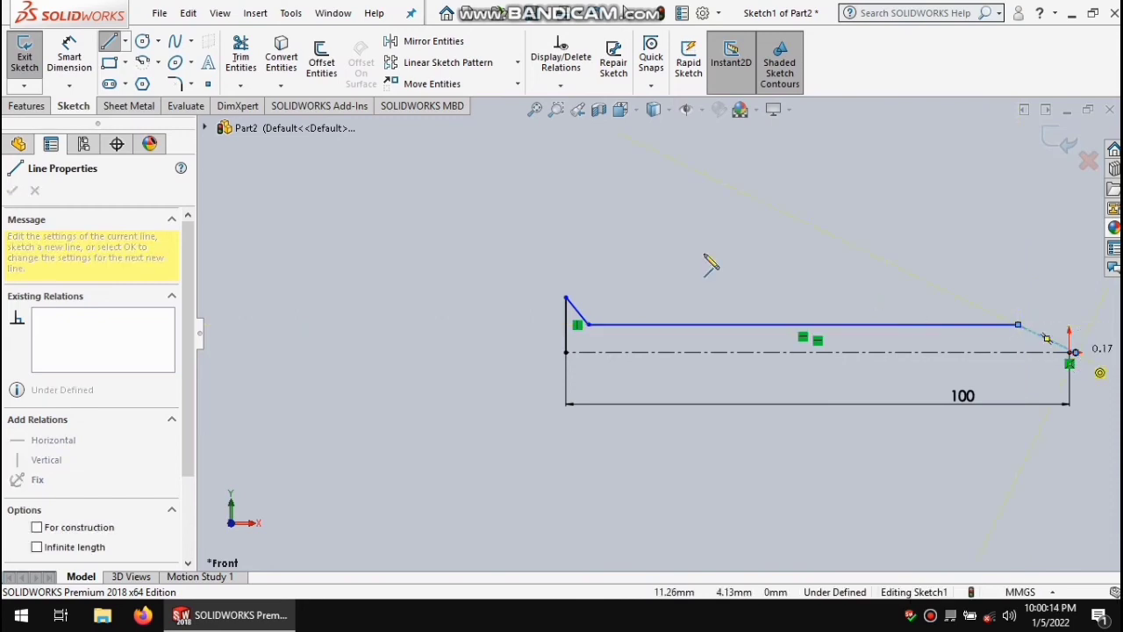
left_click(1074, 351)
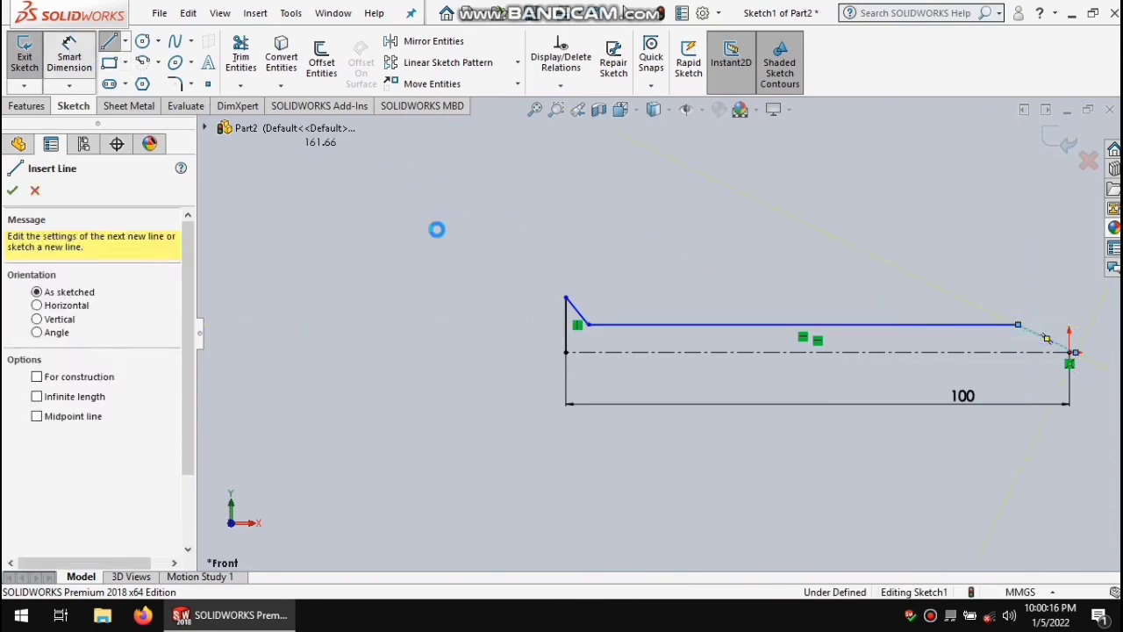
key("Escape")
Dimension the head's vertical edge to 10 mm.
left_click(565, 321)
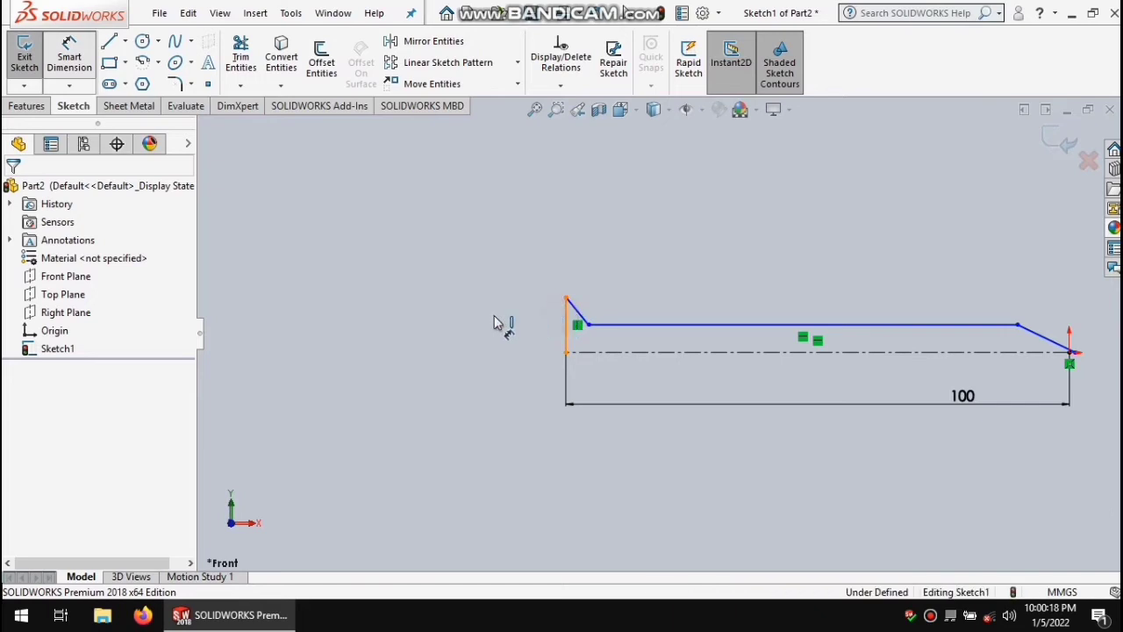
key("d")
left_click(496, 322)
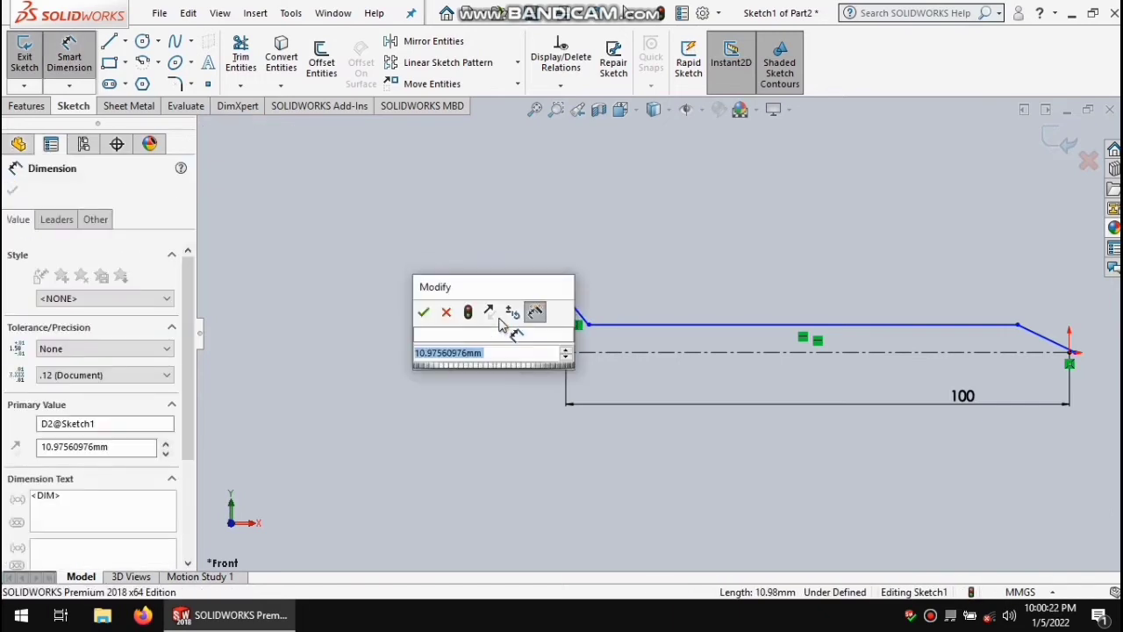
type("10")
key("Escape")
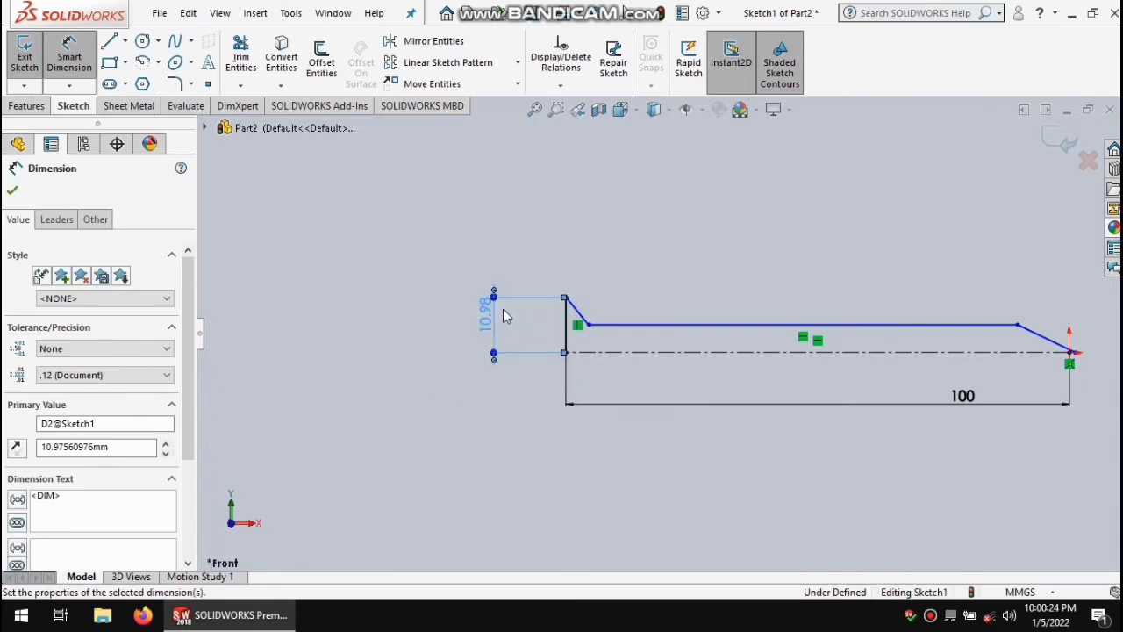
Dimension the shank line 3 mm from the centreline.
left_click(654, 355)
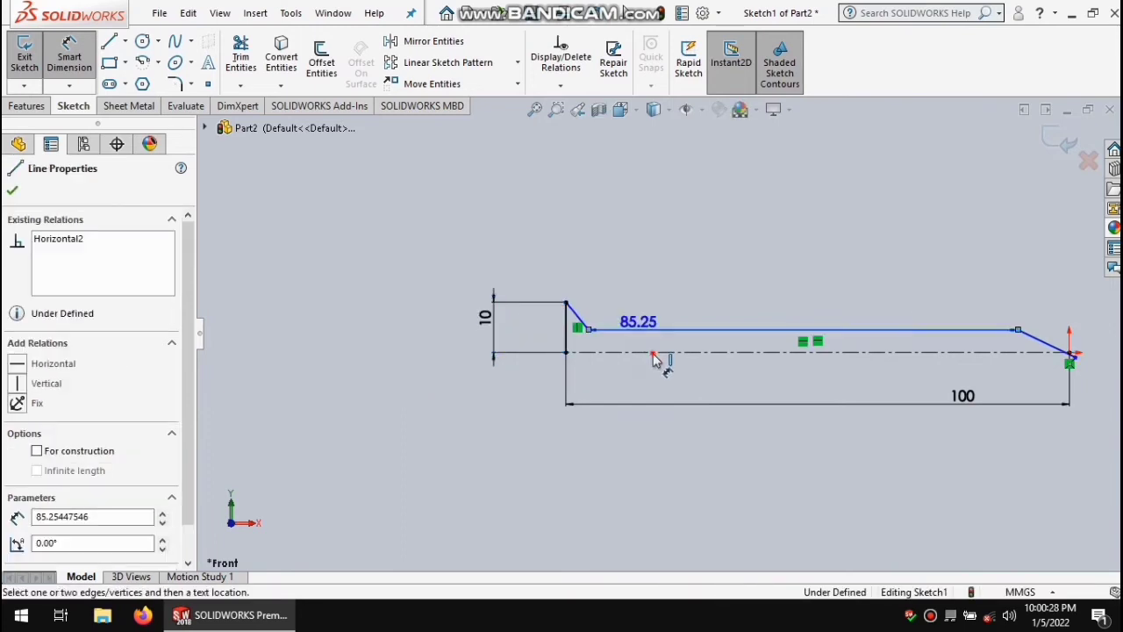
left_click(560, 351)
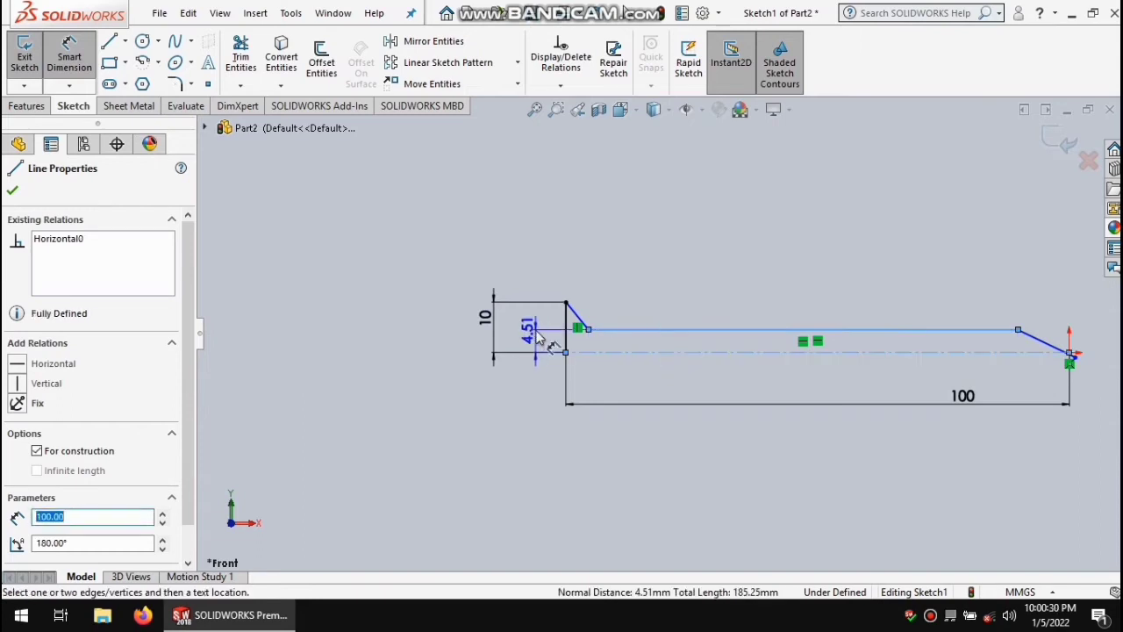
left_click(536, 336)
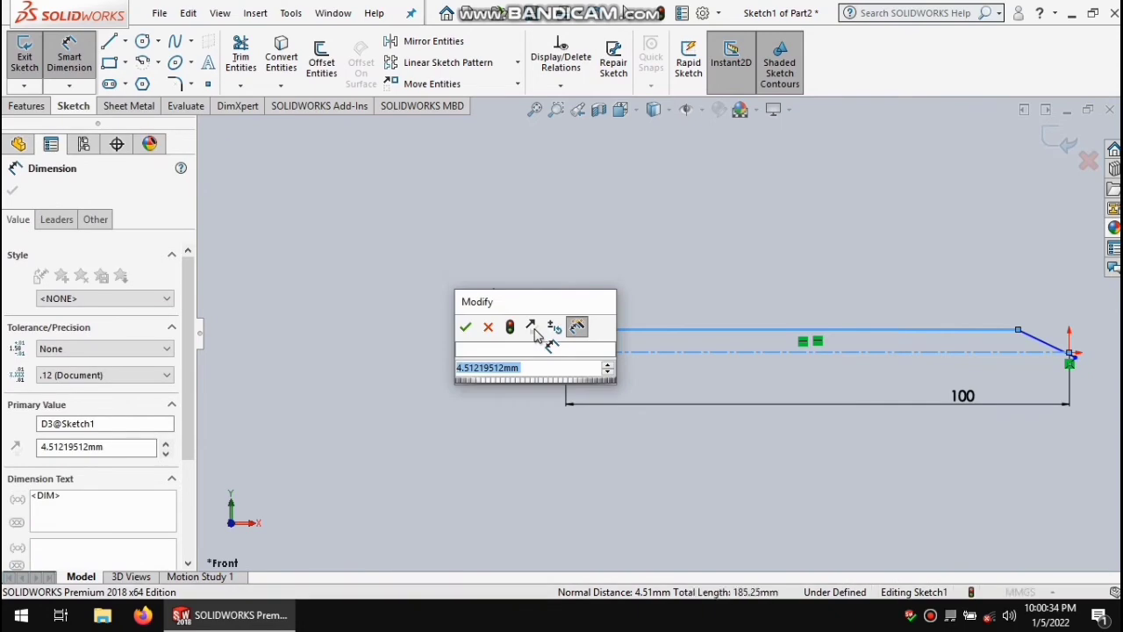
type("3")
key("Return")
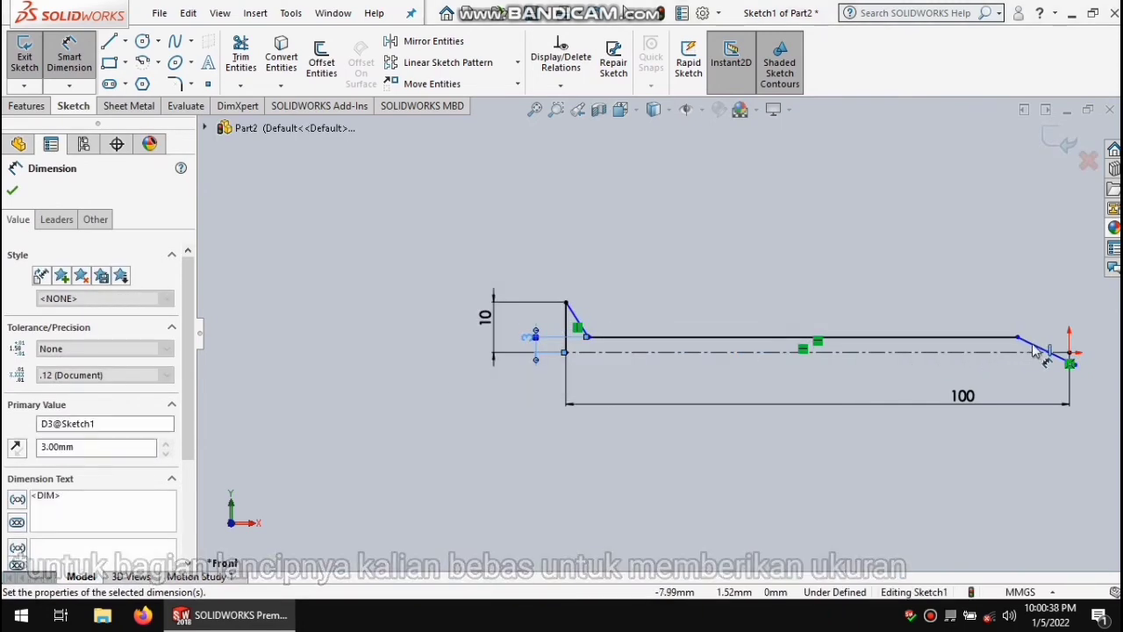
scroll(1071, 321, "down", 1)
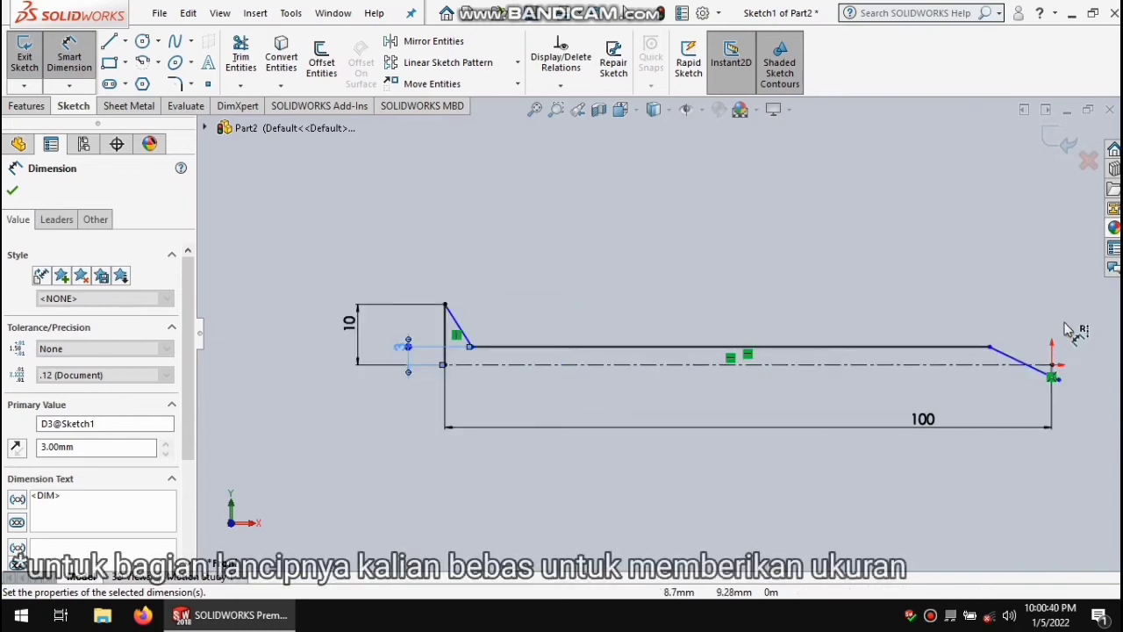
scroll(986, 367, "down", 3)
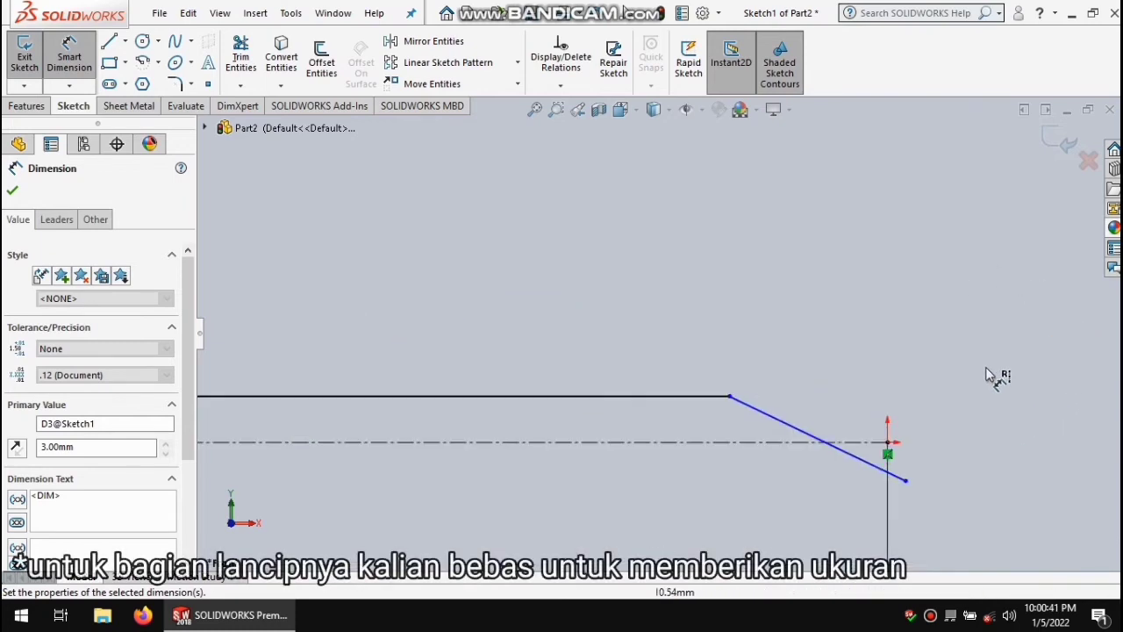
Add a Merge relation between the tip's end point and the origin to close the profile.
left_click(88, 57)
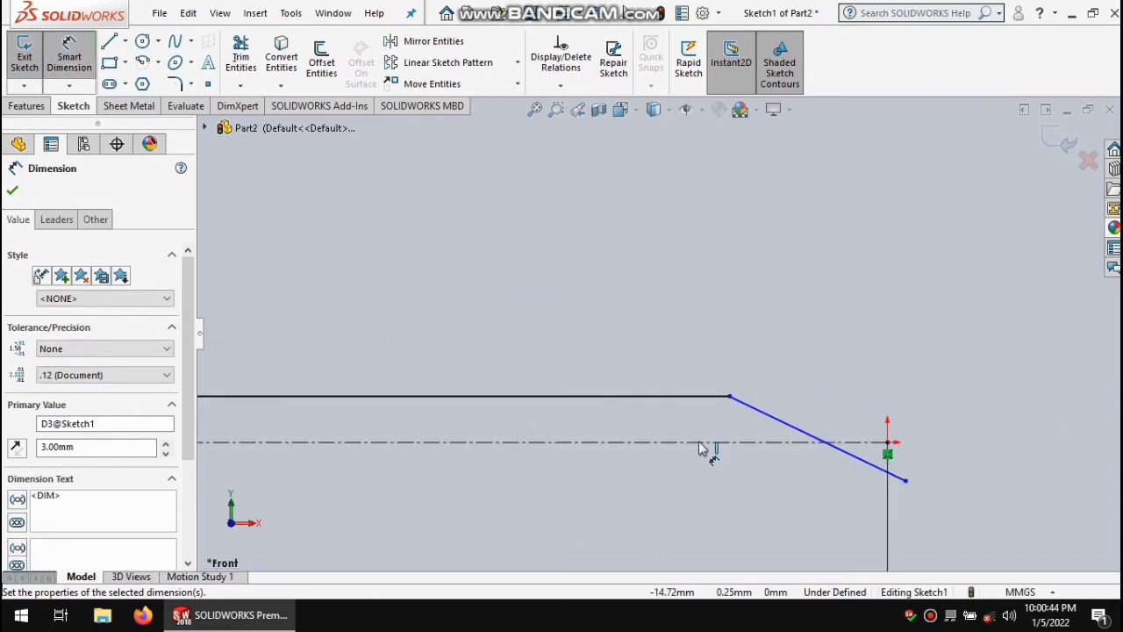
key("Escape")
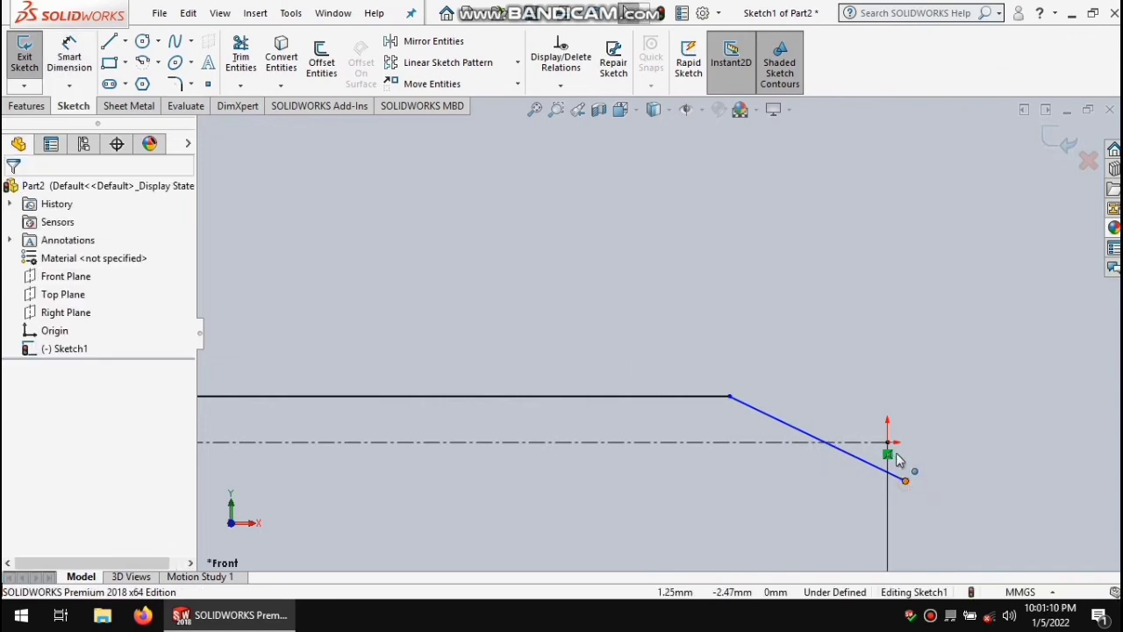
left_click(888, 453)
left_click(888, 442, "ctrl")
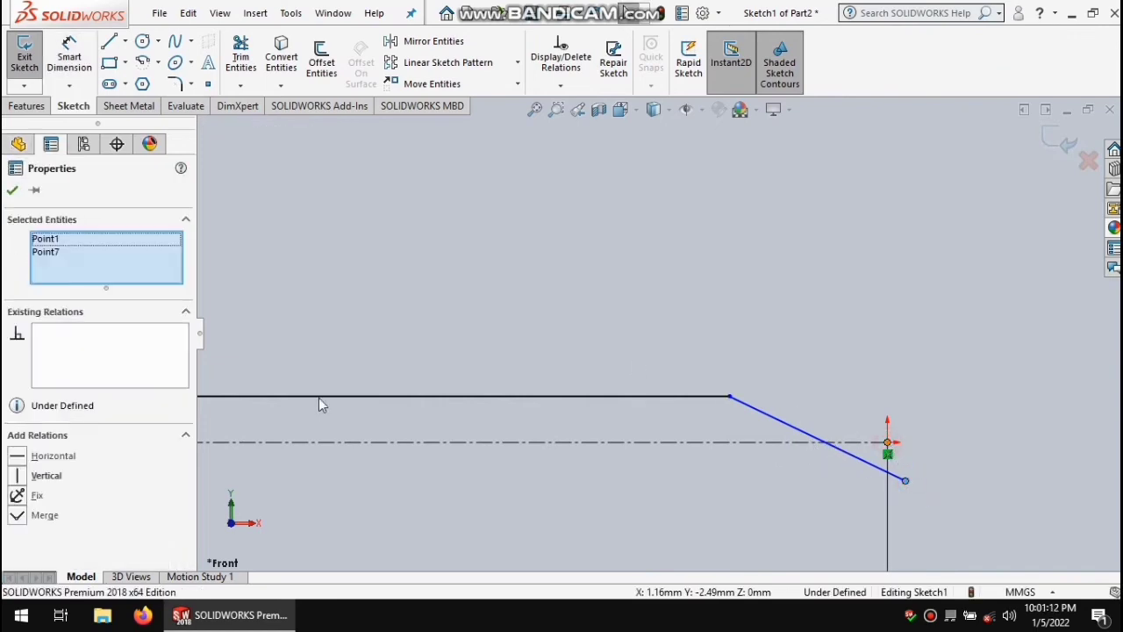
left_click(15, 519)
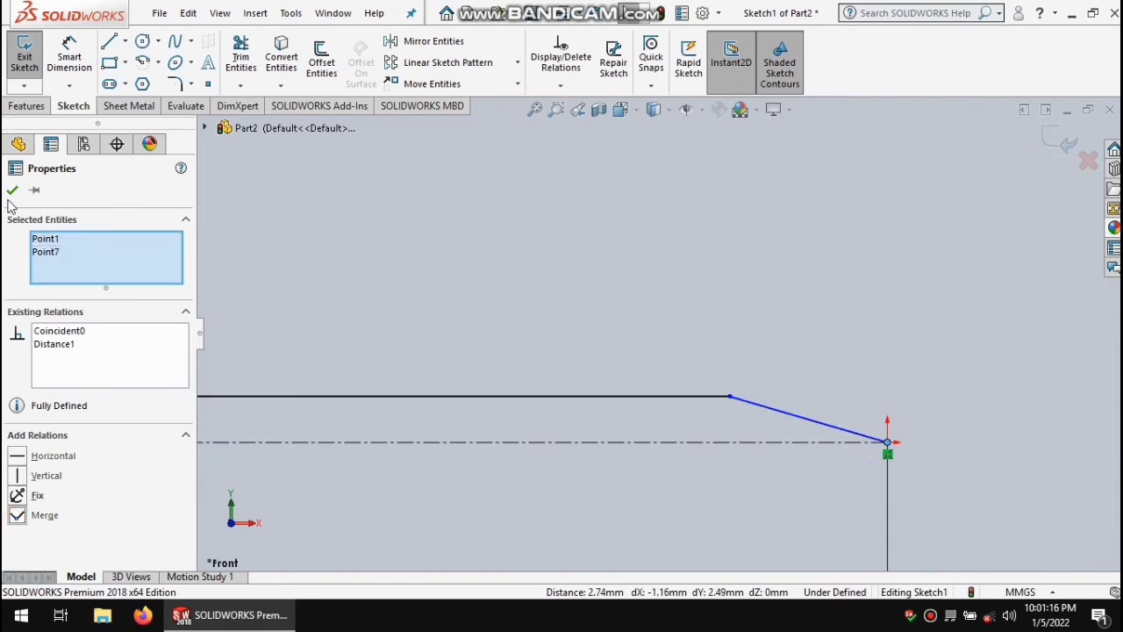
scroll(486, 249, "up", 1)
scroll(484, 249, "up", 2)
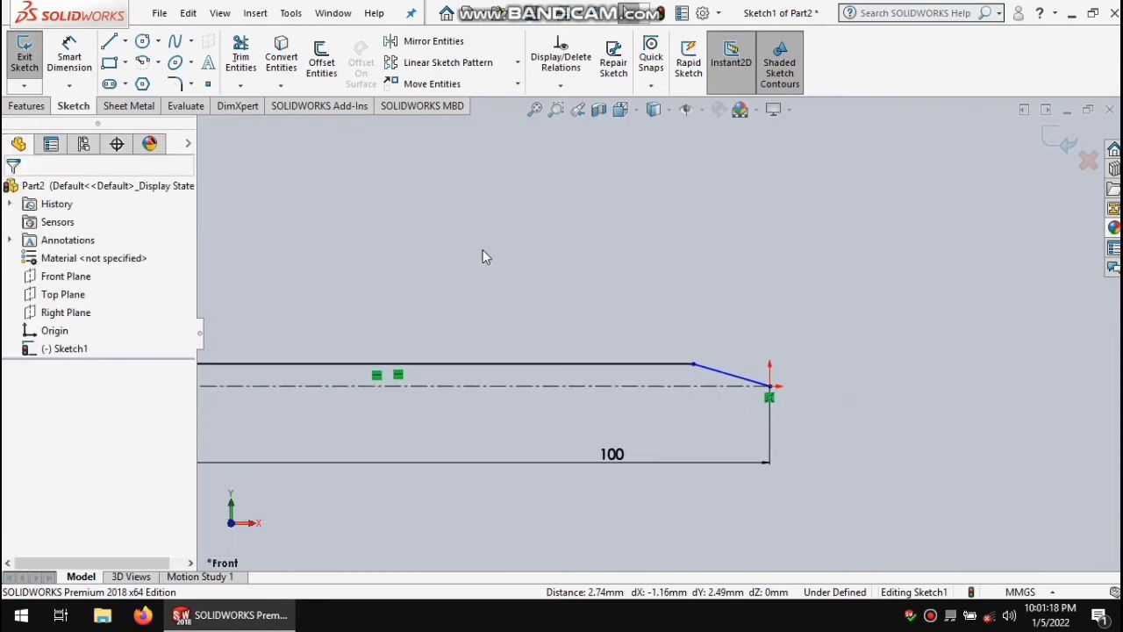
scroll(483, 249, "up", 1)
scroll(482, 250, "up", 1)
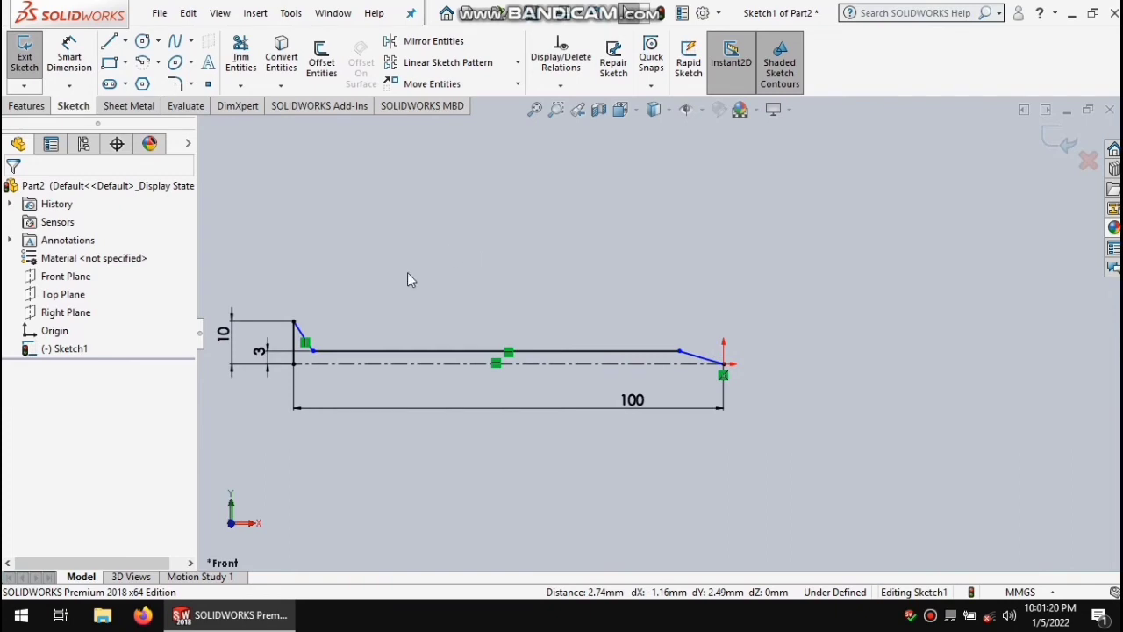
Revolve the profile a full 360° into a solid, letting SOLIDWORKS auto-close the sketch.
left_click(28, 106)
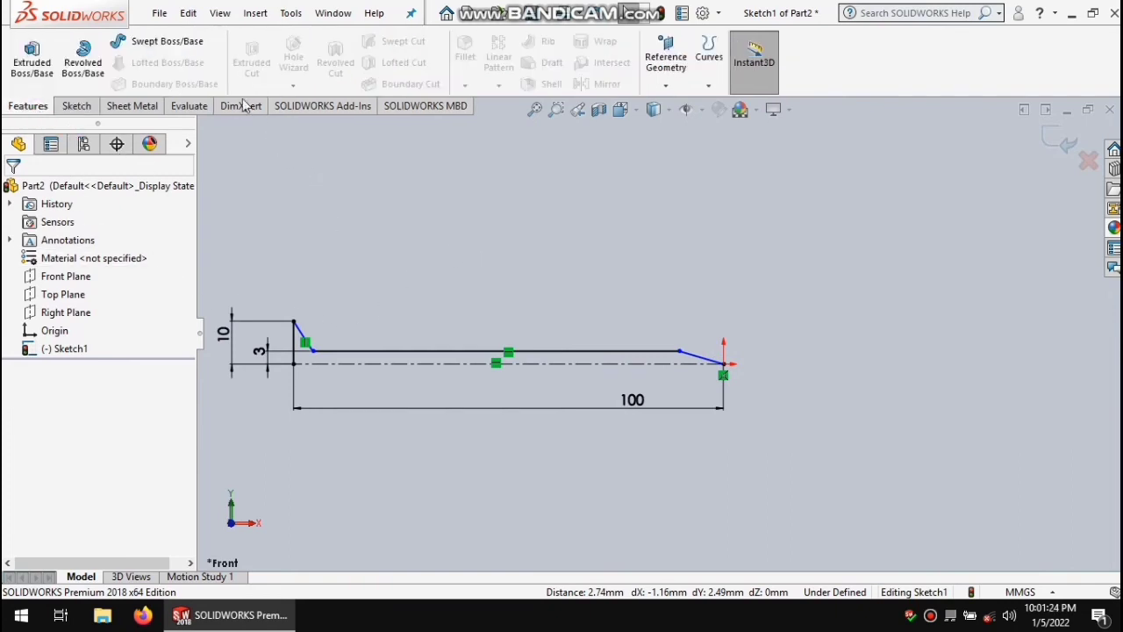
left_click(85, 67)
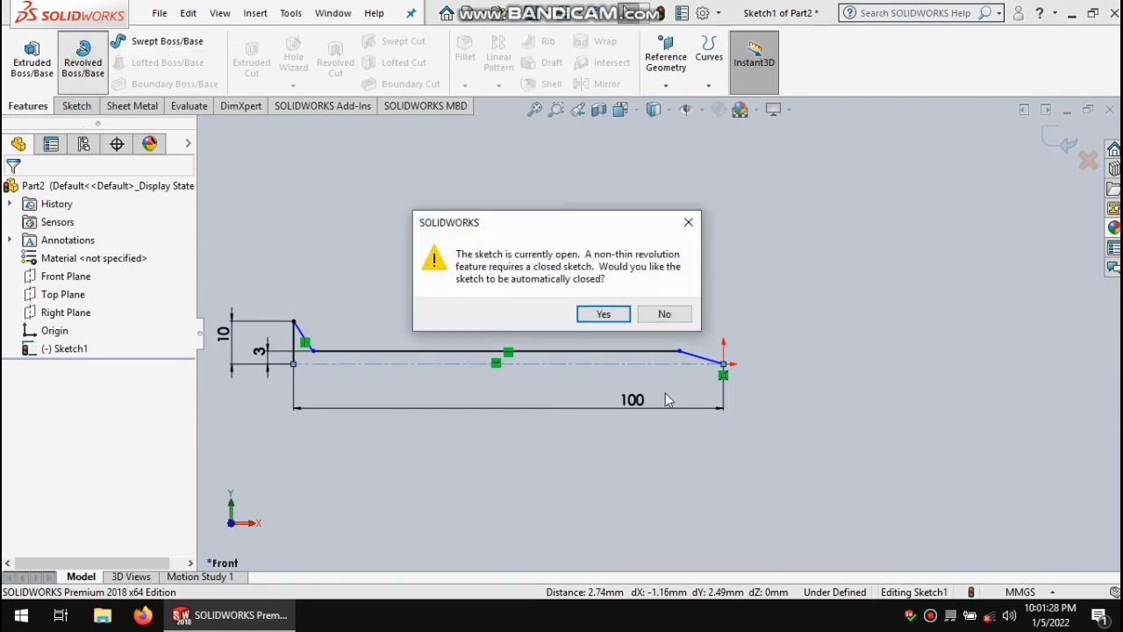
left_click(604, 316)
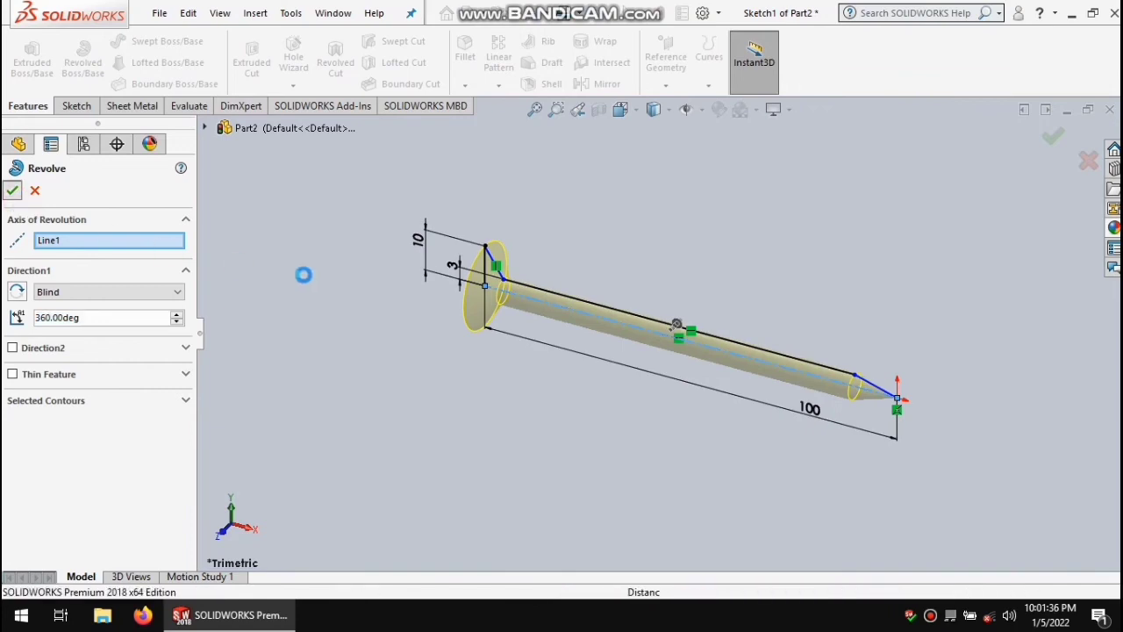
key("Return")
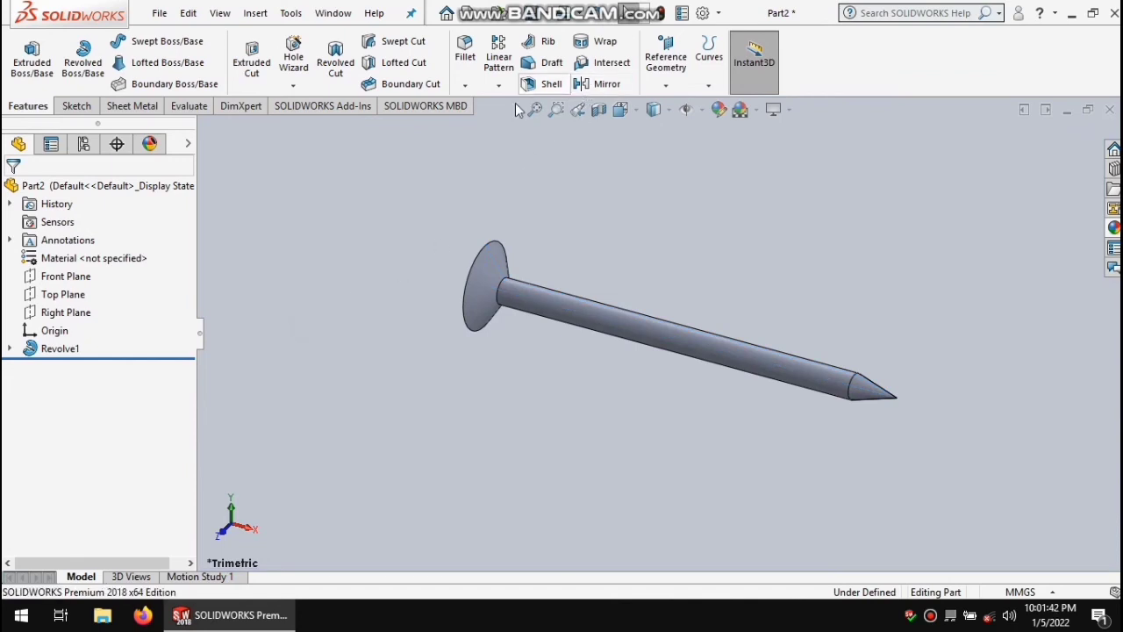
Fillet the edge under the head and the edge at the tip with a 3 mm radius.
left_click(465, 85)
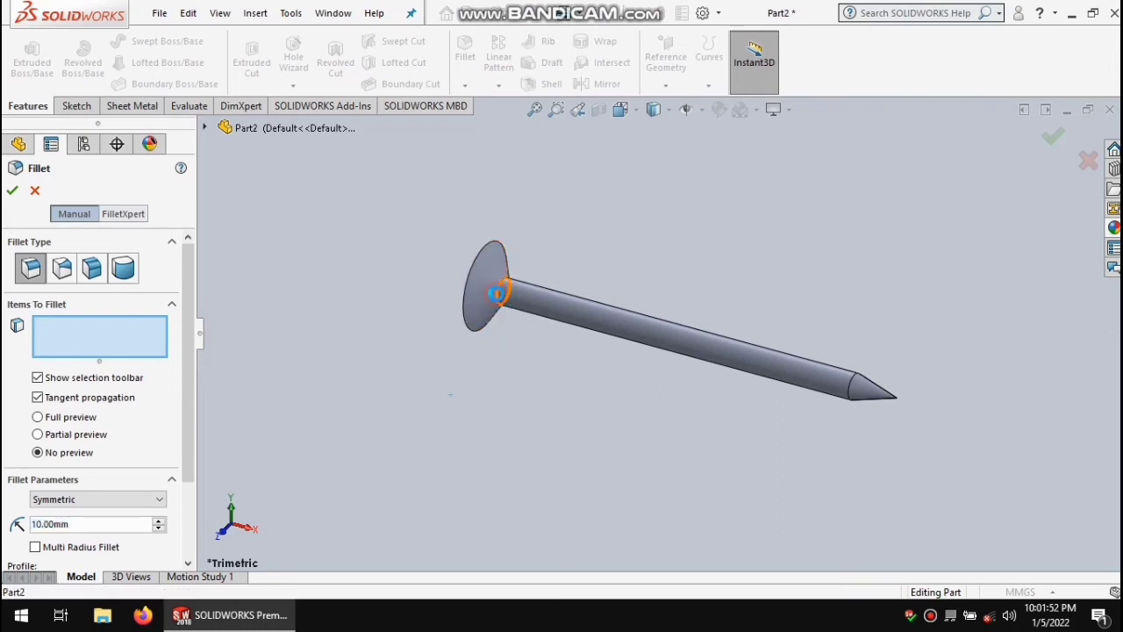
left_click(70, 523)
key("BackSpace")
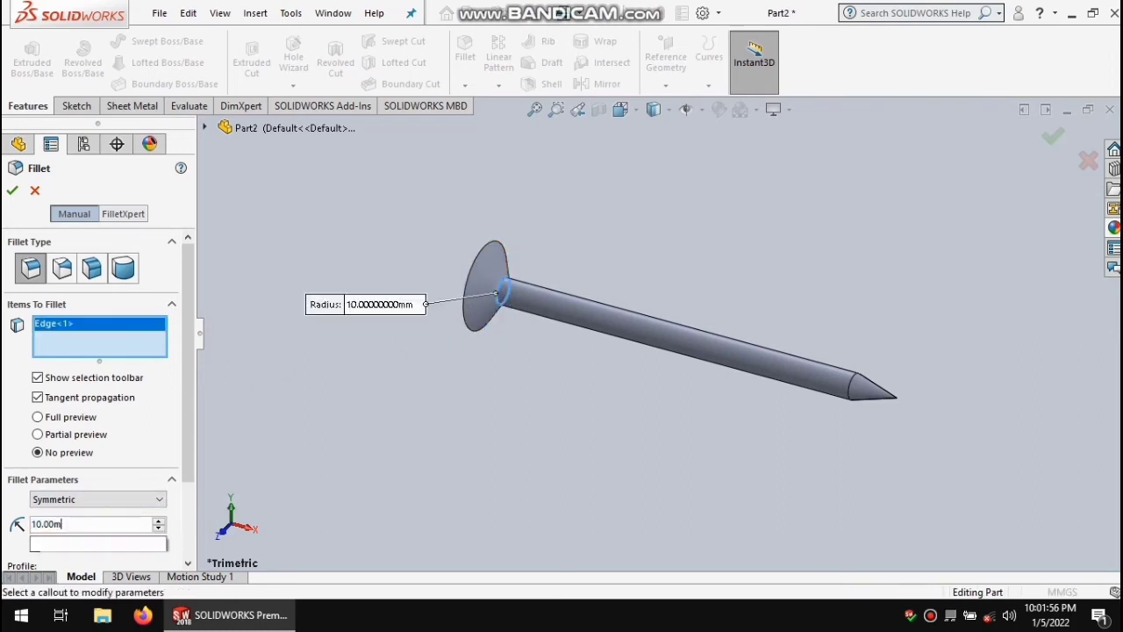
key("BackSpace")
key("BackSpace")
key("BackSpace")
type("3")
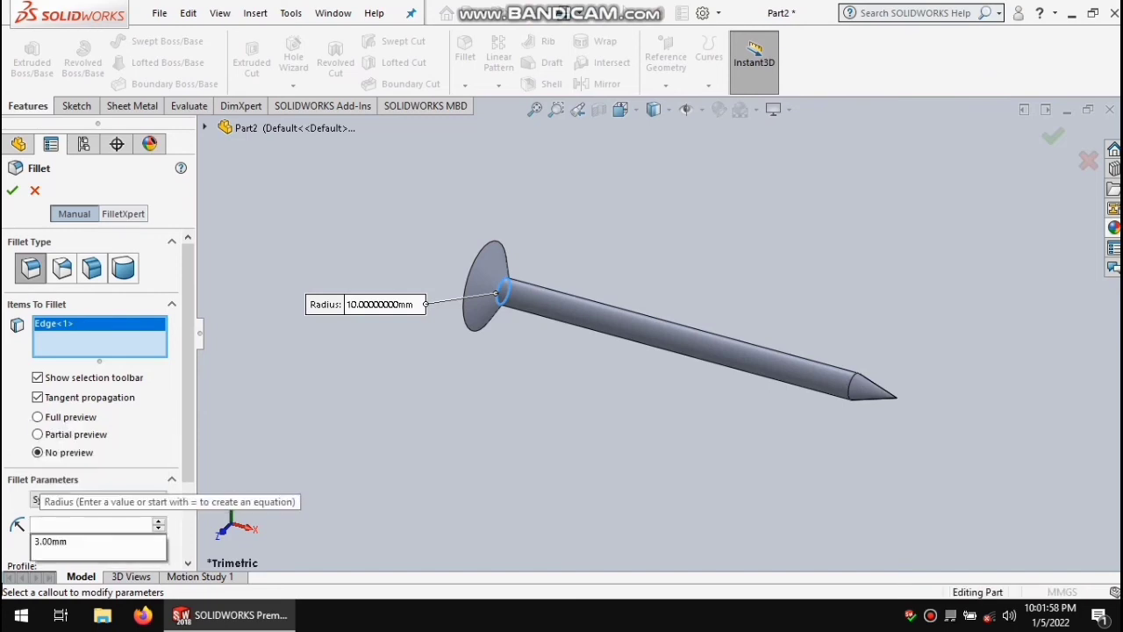
type("3")
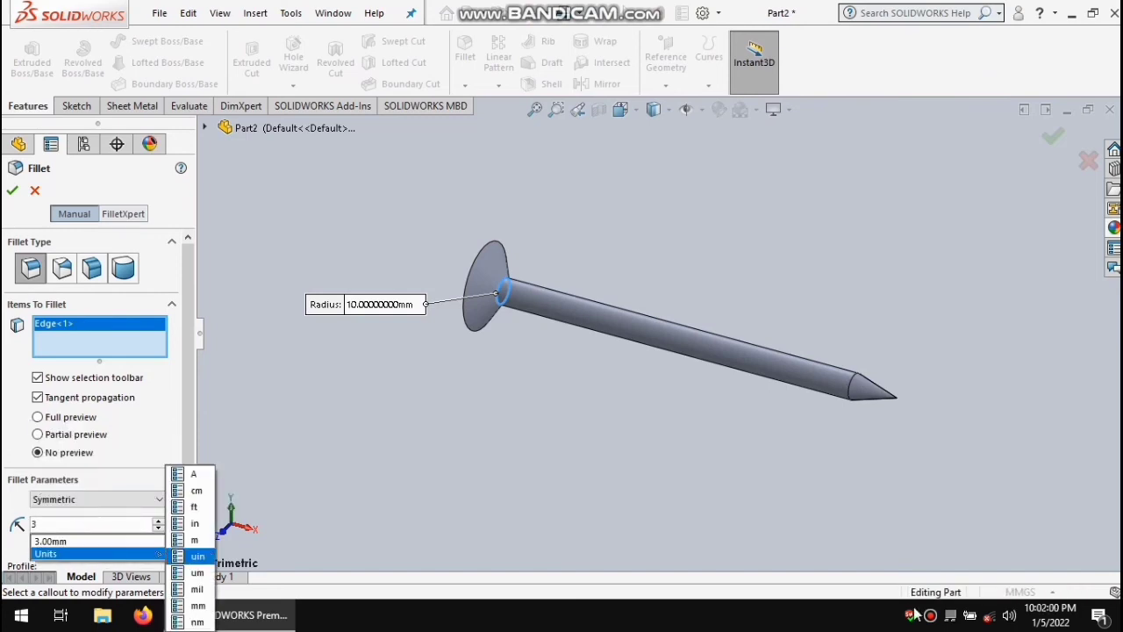
left_click(849, 385)
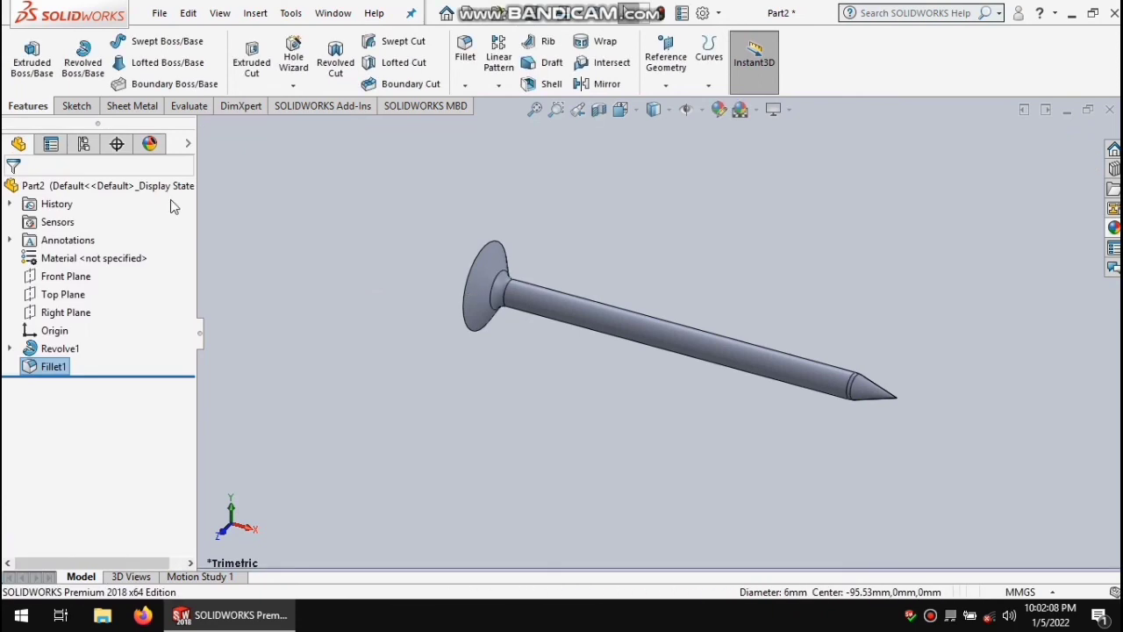
Give the whole nail a black appearance.
key("Left")
key("Left")
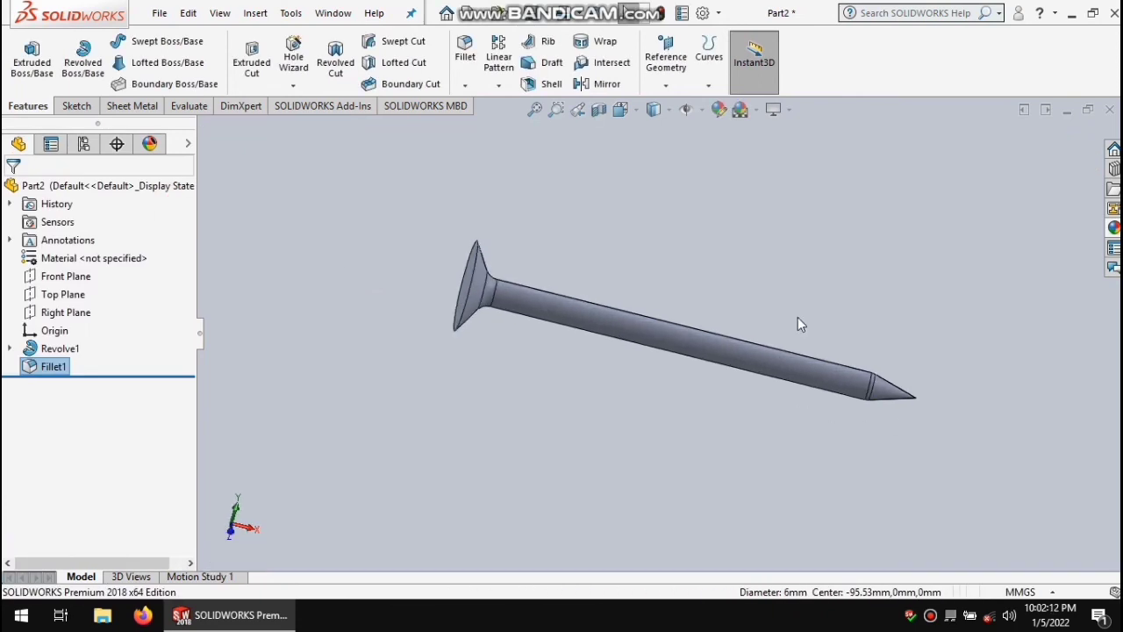
key("Down")
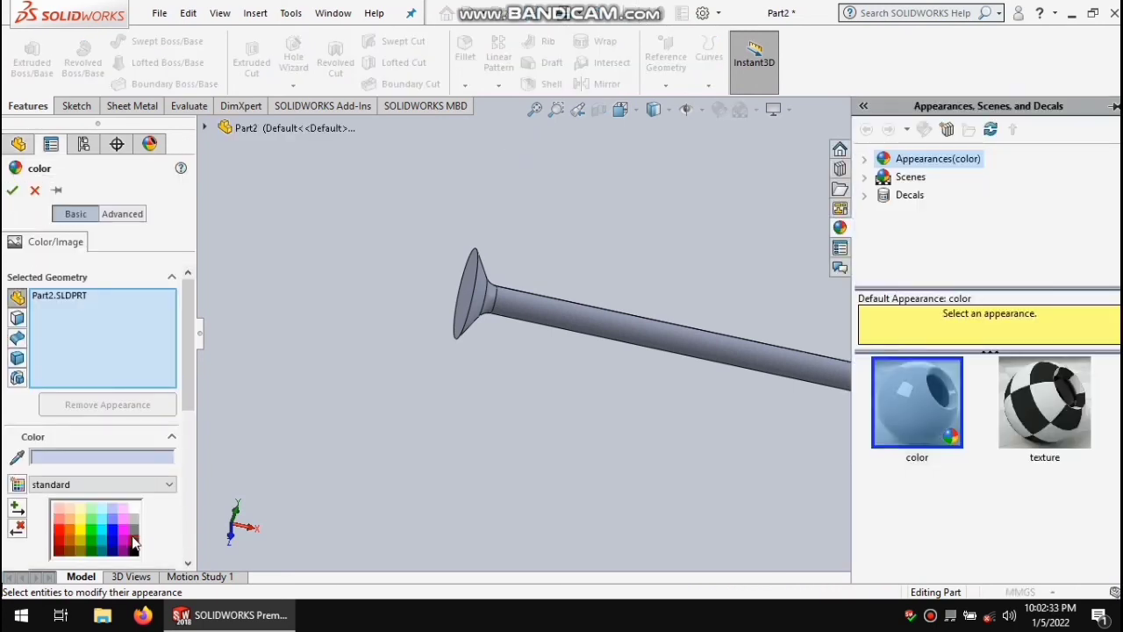
left_click(134, 544)
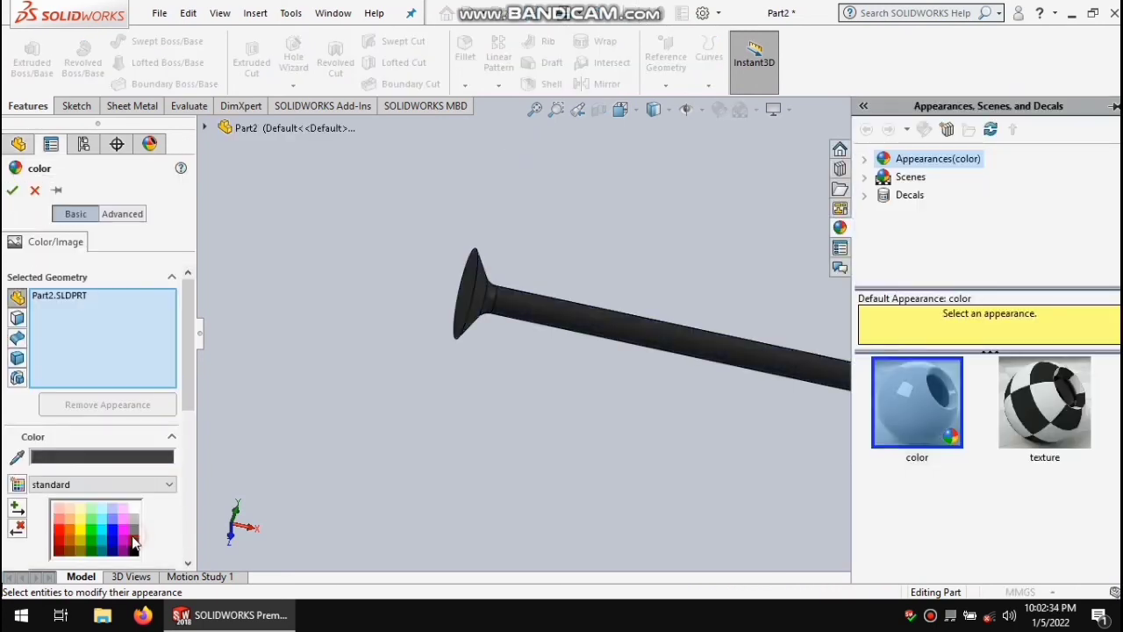
left_click(12, 190)
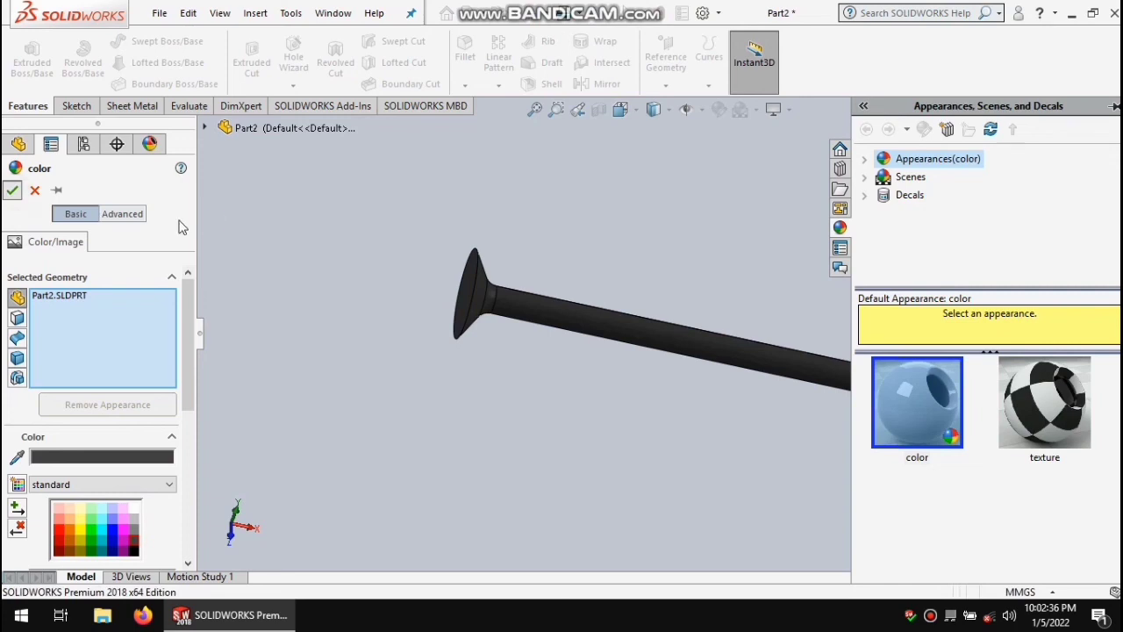
right_click(336, 210)
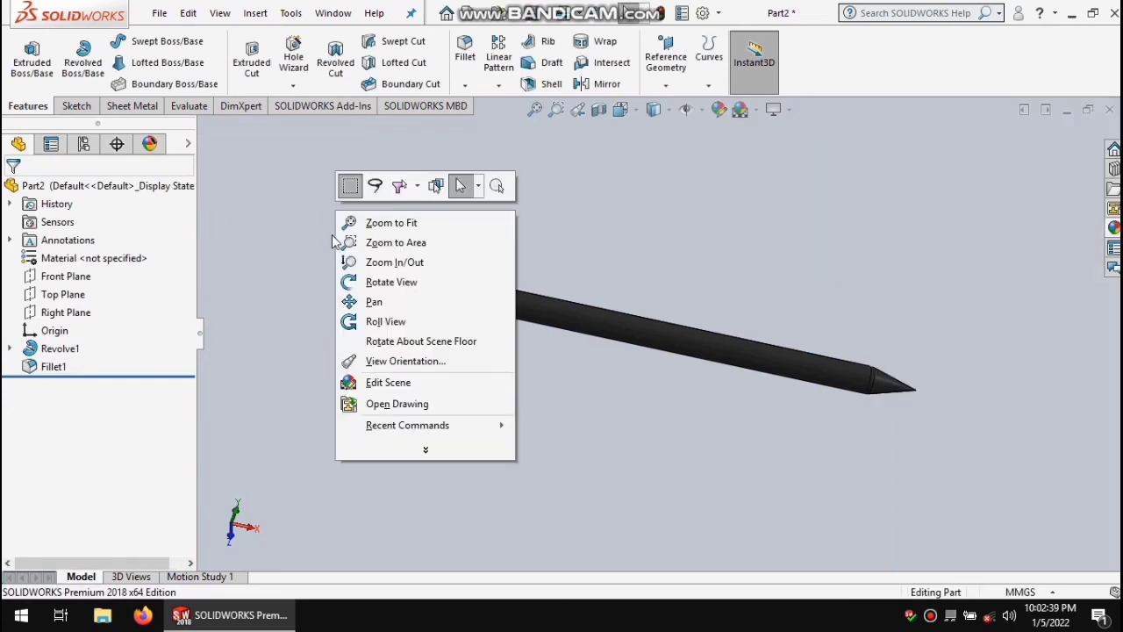
left_click(359, 323)
mouse_move(326, 281)
left_mouse_down()
mouse_move(606, 243)
mouse_move(658, 261)
mouse_move(792, 366)
mouse_move(880, 346)
mouse_move(930, 233)
mouse_move(931, 175)
mouse_move(769, 263)
left_mouse_up()
mouse_move(341, 365)
left_mouse_down()
mouse_move(401, 491)
mouse_move(444, 414)
mouse_move(403, 380)
mouse_move(369, 396)
mouse_move(467, 404)
left_mouse_up()
mouse_move(798, 403)
left_mouse_down()
mouse_move(641, 471)
mouse_move(927, 512)
mouse_move(892, 450)
mouse_move(876, 378)
left_mouse_up()
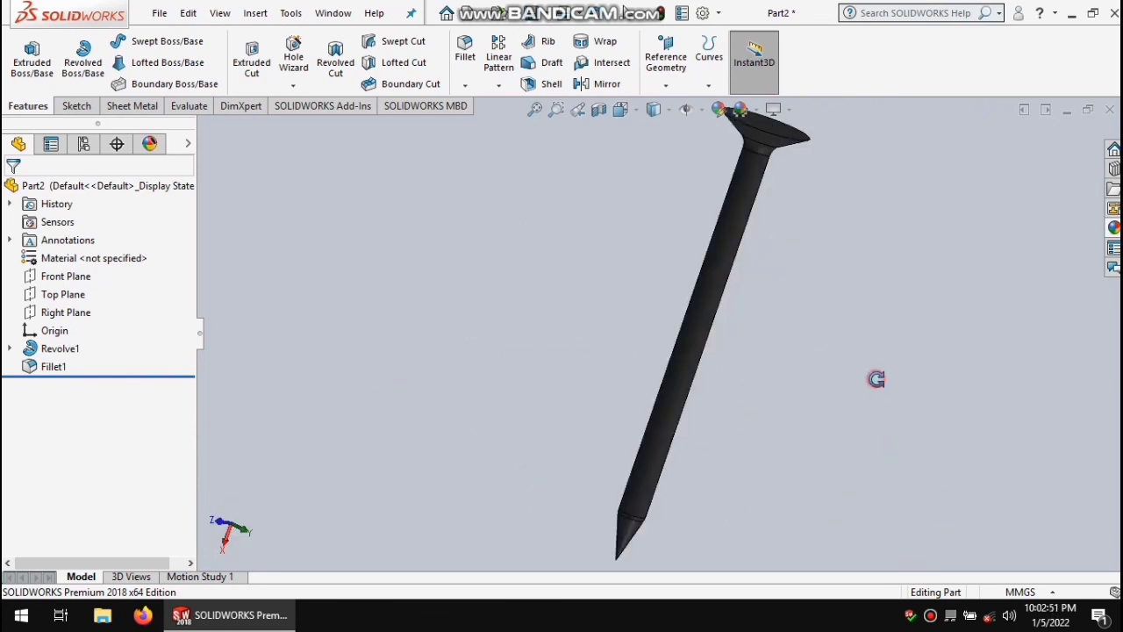
mouse_move(614, 396)
middle_mouse_down()
mouse_move(747, 316)
mouse_move(655, 328)
mouse_move(725, 303)
mouse_move(690, 394)
mouse_move(665, 412)
mouse_move(624, 316)
mouse_move(526, 308)
middle_mouse_up()
scroll(582, 309, "down", 2)
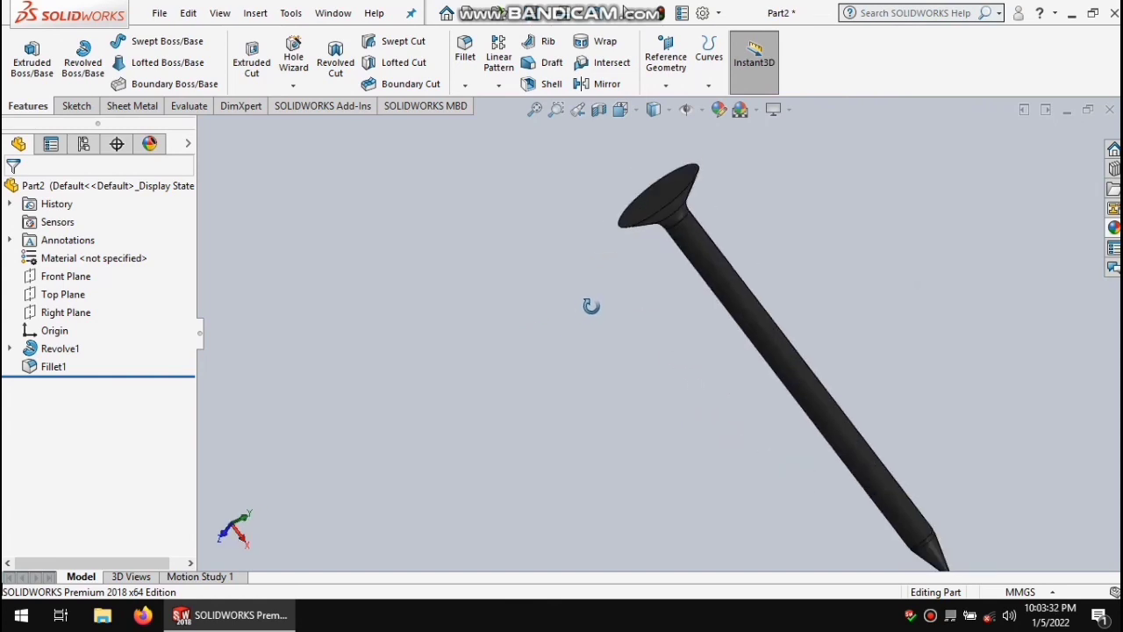
scroll(593, 307, "up", 2)
mouse_move(594, 308)
middle_mouse_down()
mouse_move(755, 451)
mouse_move(788, 406)
middle_mouse_up()
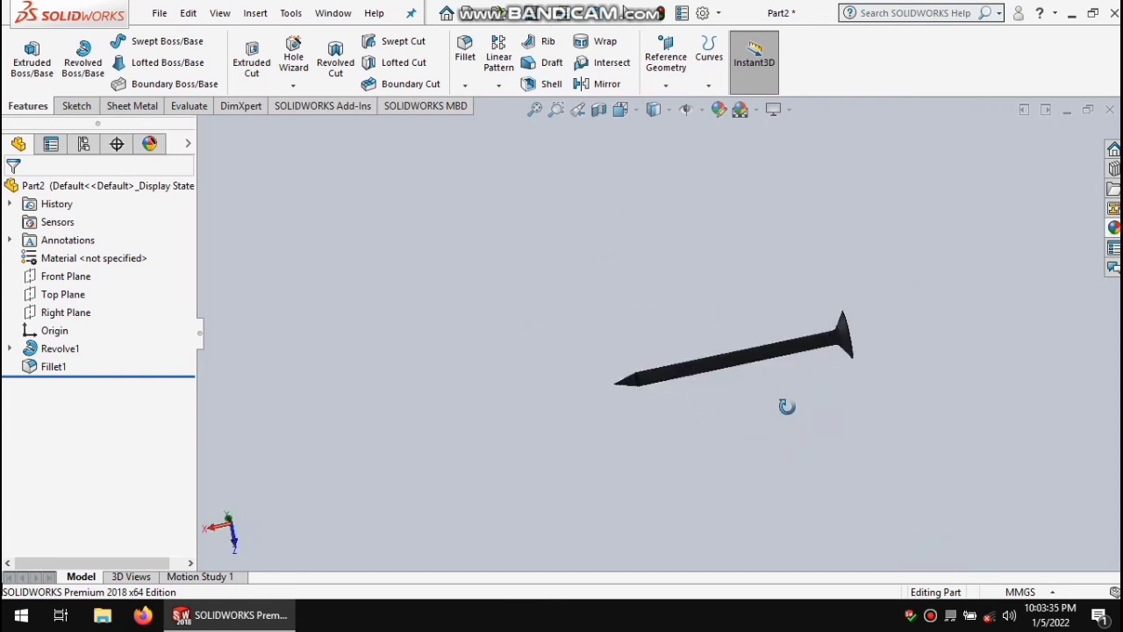